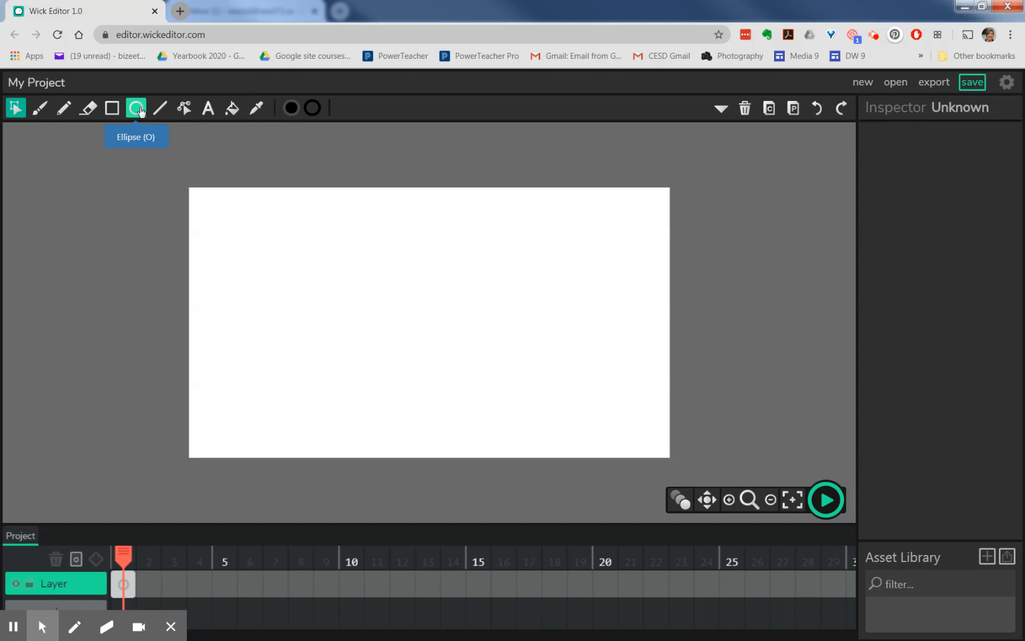
# - Draw a circle about 88 wide in the stage's upper-left area using the Ellipse tool with orange fill, blue stroke and stroke width 2
pyautogui.click(136, 108)
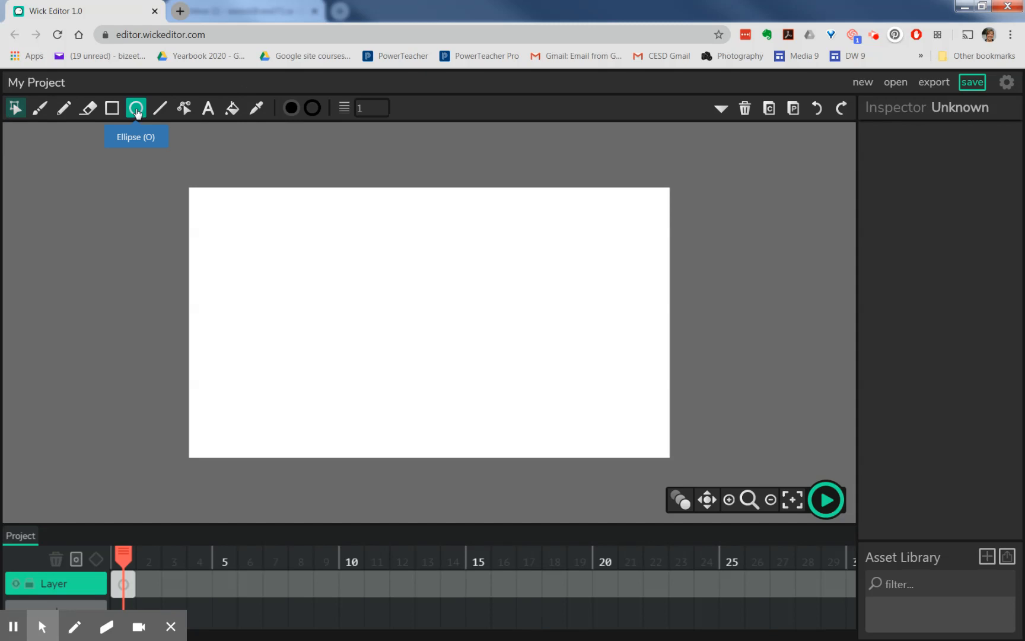
pyautogui.click(291, 107)
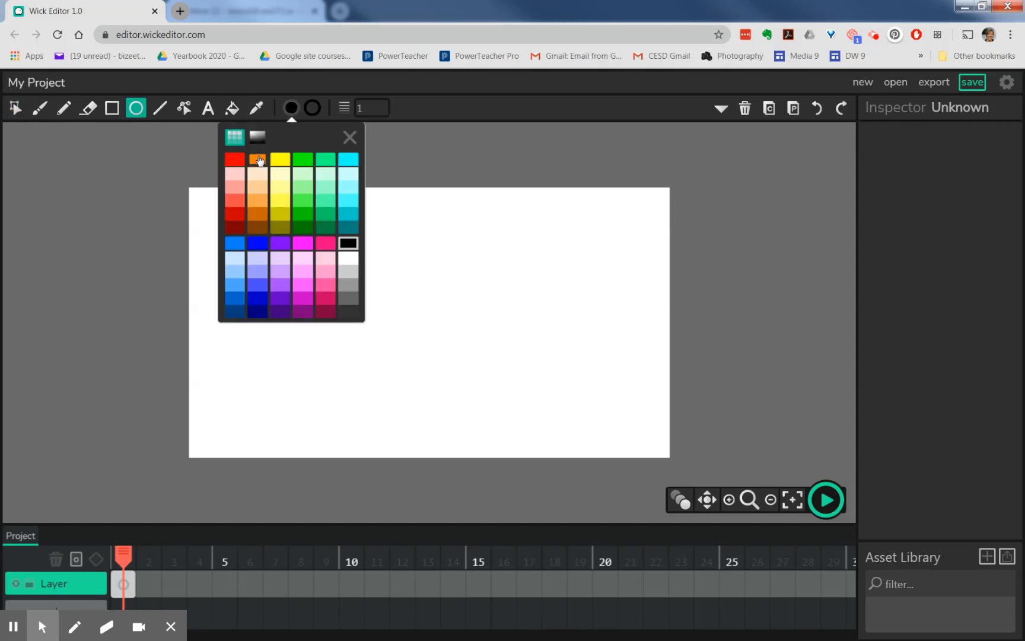
pyautogui.click(259, 159)
pyautogui.click(313, 107)
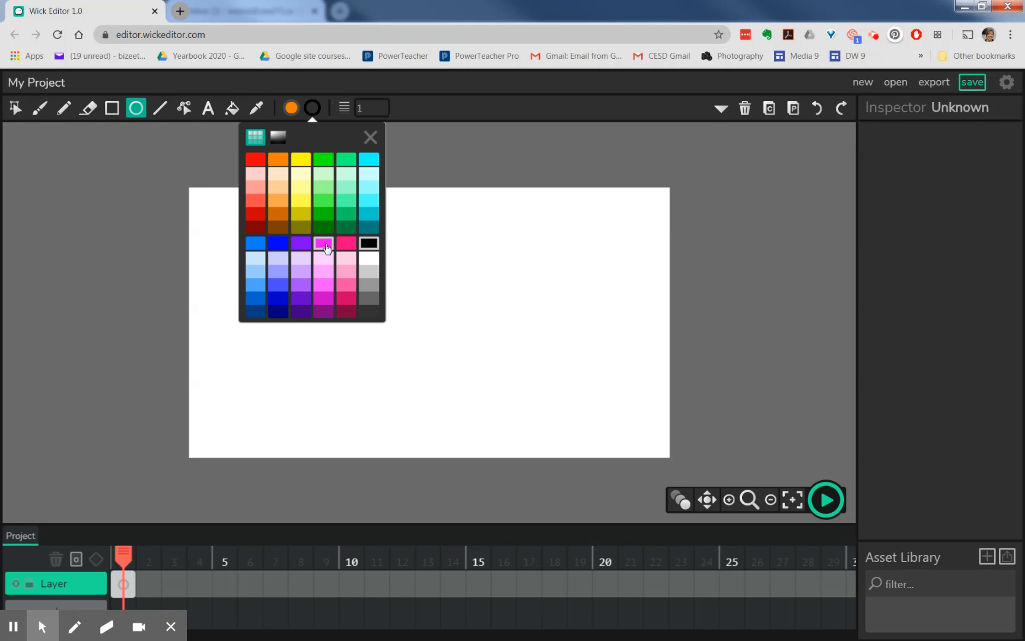
pyautogui.click(280, 244)
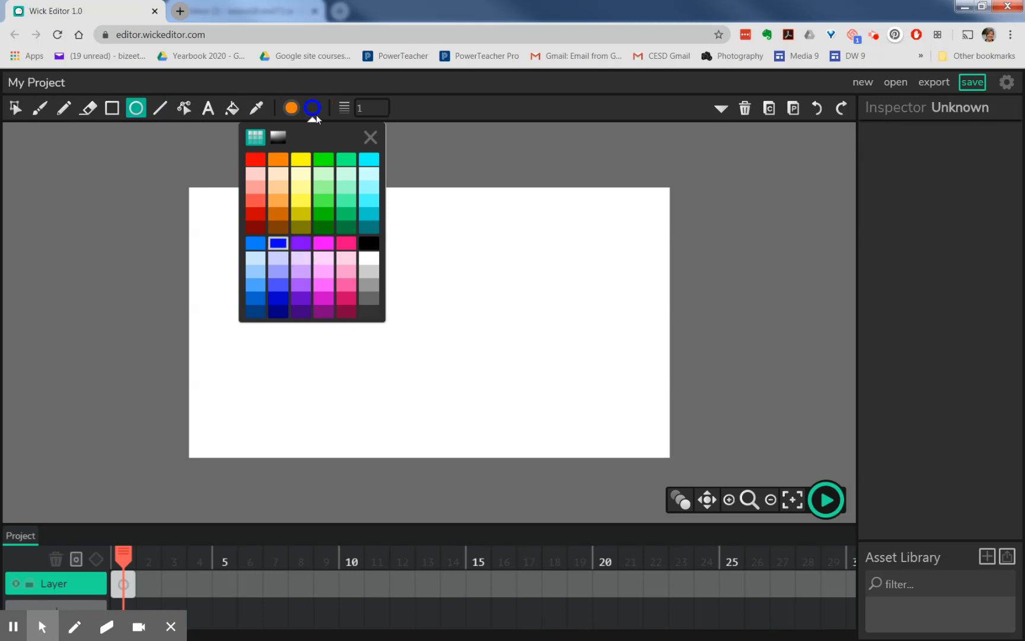
pyautogui.click(372, 108)
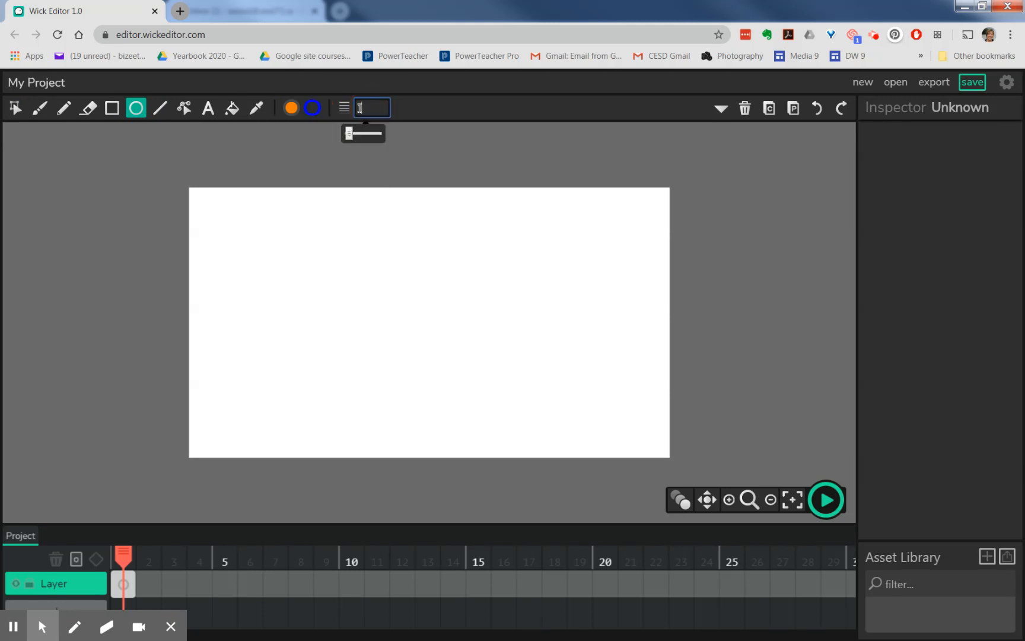
pyautogui.doubleClick(349, 110)
pyautogui.write('2')
pyautogui.click(418, 108)
pyautogui.moveTo(268, 215); pyautogui.dragTo(271, 273)
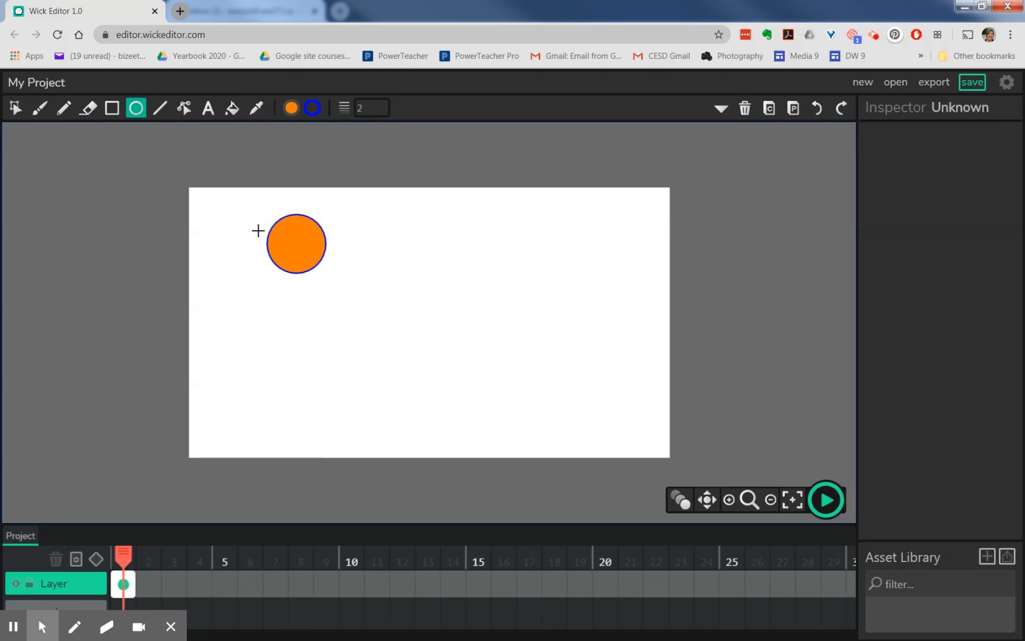
# - Copy the orange circle from frame 1 and paste it into a new frame 2
pyautogui.click(15, 109)
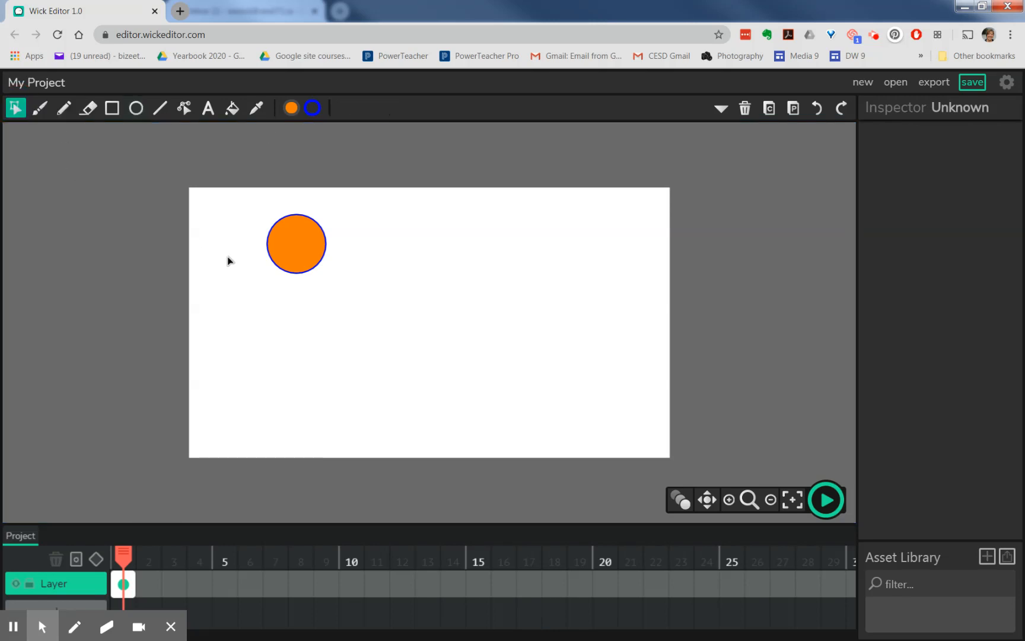
pyautogui.click(295, 249)
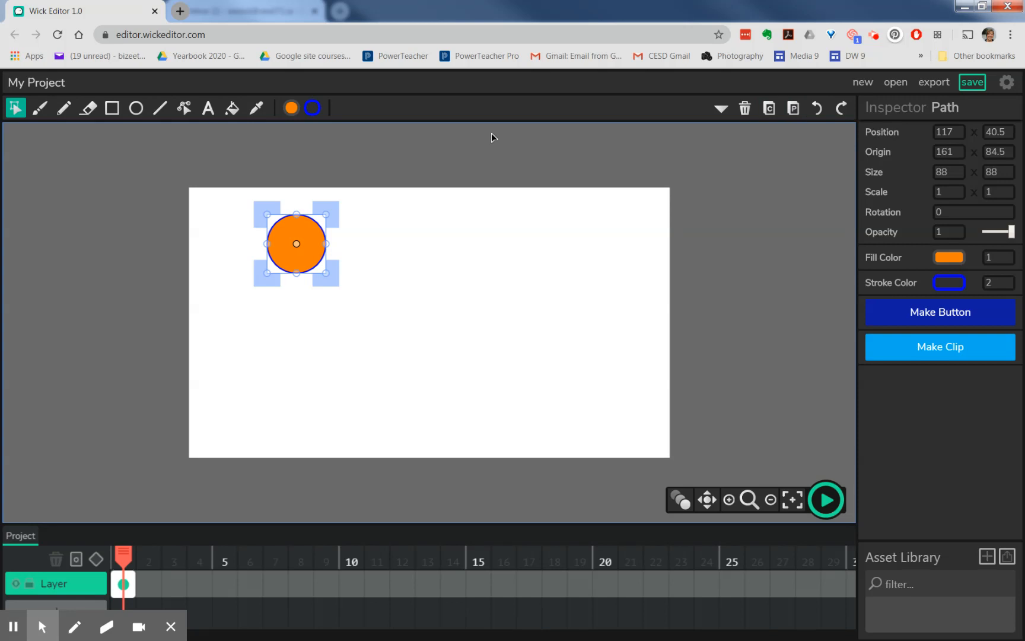
pyautogui.click(771, 115)
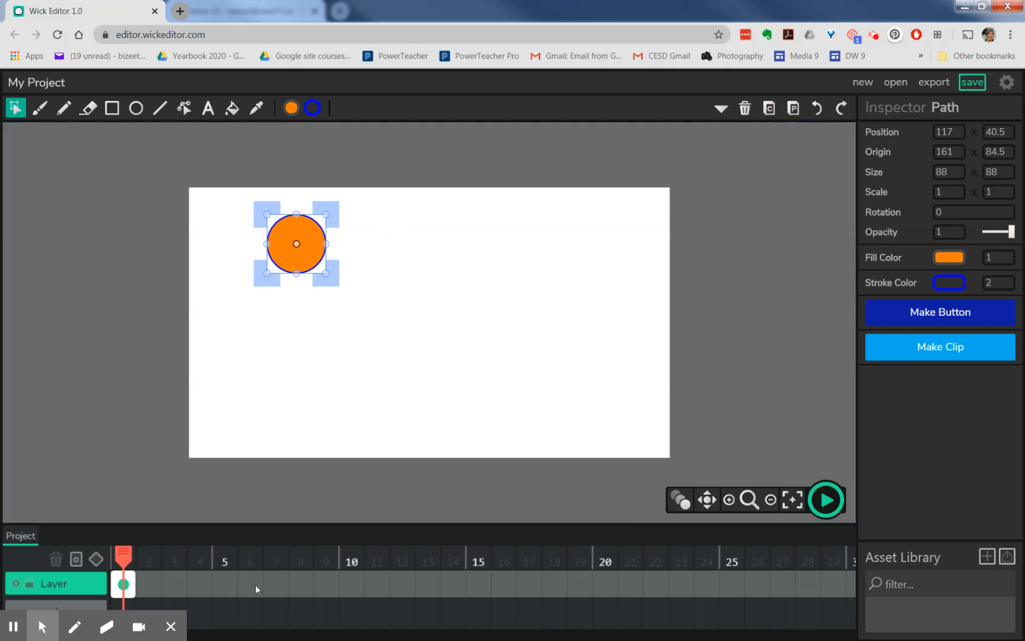
pyautogui.click(148, 576)
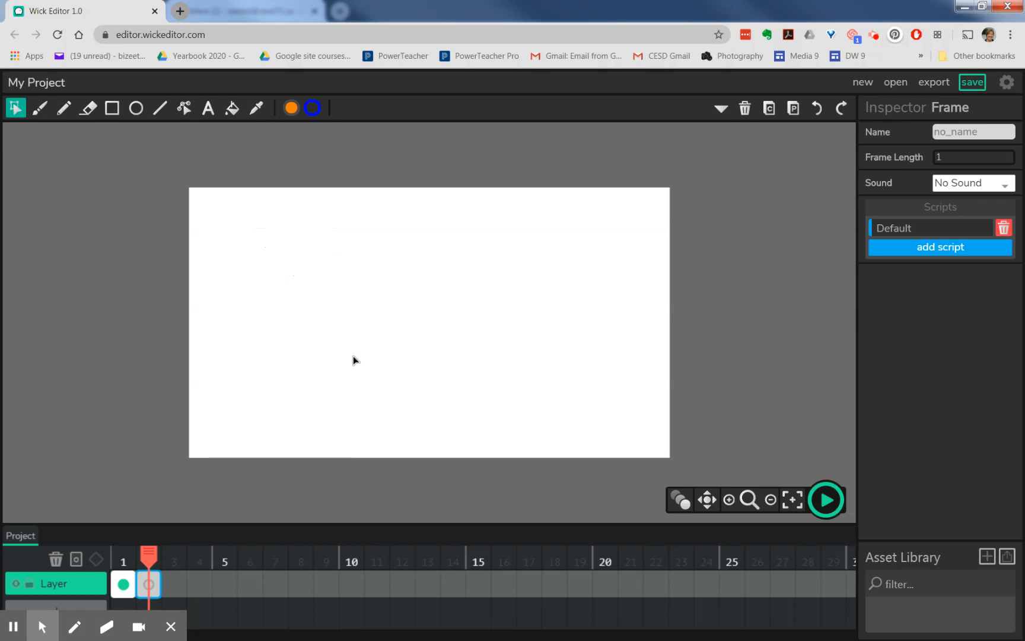
pyautogui.hotkey('ctrl', 'v')
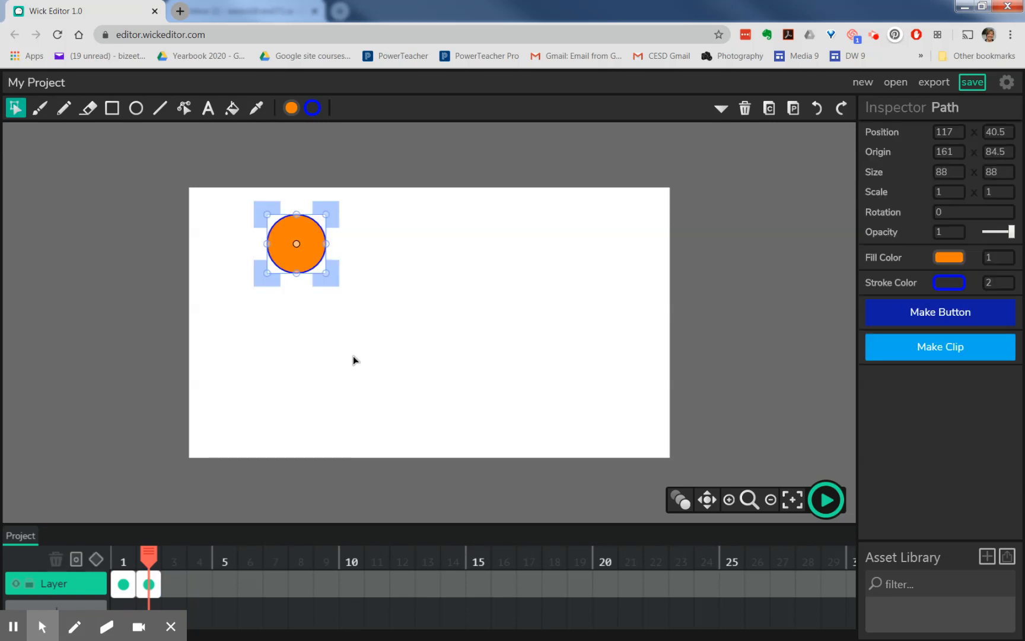
# - Move the circle in frame 2 slightly down, to a position of about 118 x 68.5
pyautogui.click(297, 263)
pyautogui.moveTo(297, 266); pyautogui.dragTo(297, 274)
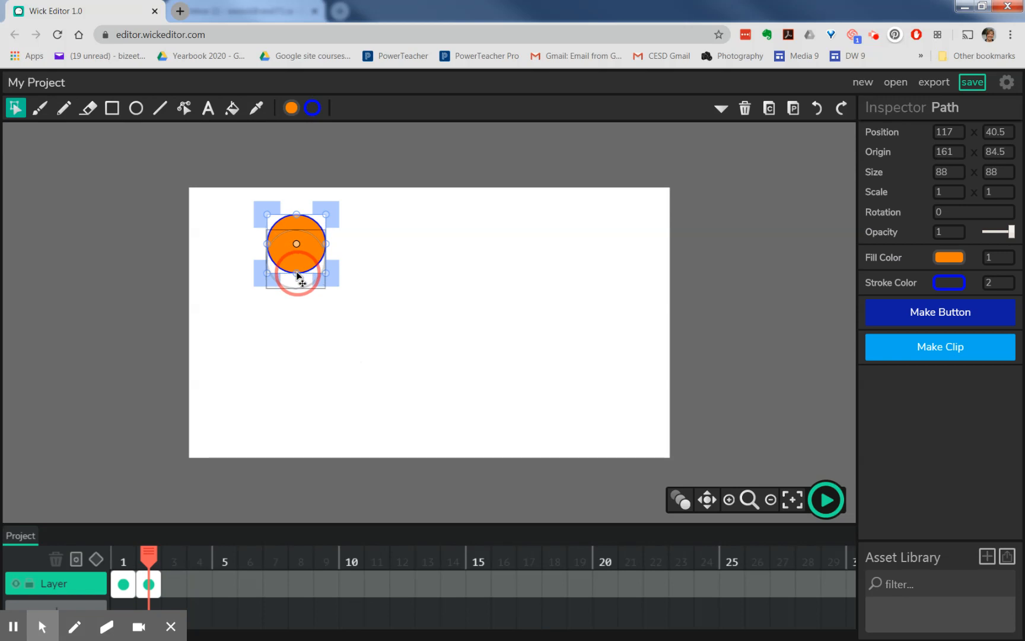
pyautogui.moveTo(296, 272)
pyautogui.mouseDown()
pyautogui.moveTo(283, 289)
pyautogui.moveTo(292, 296)
pyautogui.moveTo(293, 269)
pyautogui.moveTo(299, 276)
pyautogui.mouseUp()
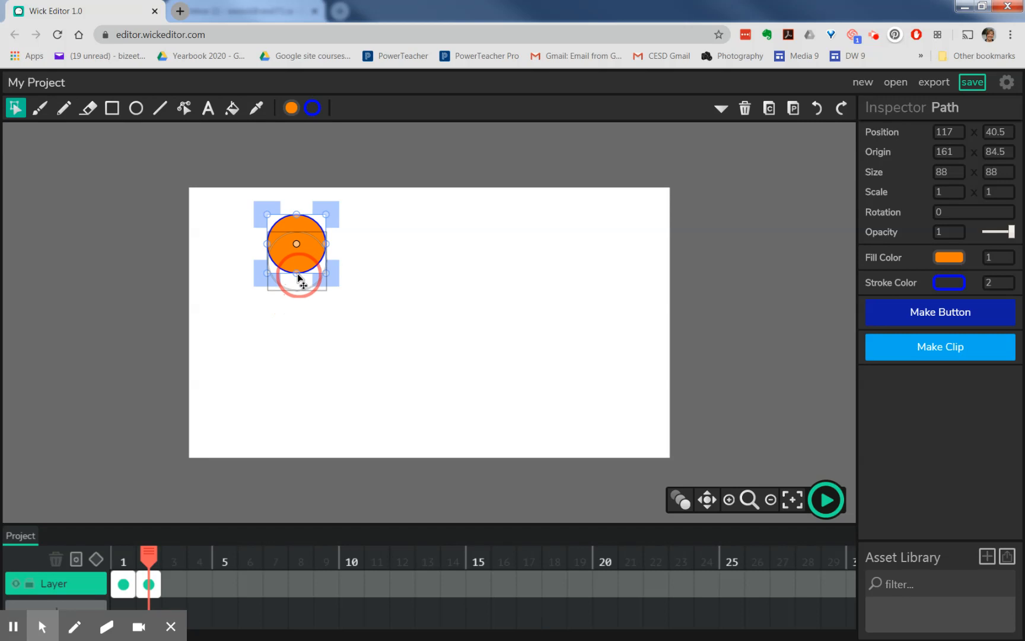
pyautogui.moveTo(298, 276); pyautogui.dragTo(299, 277)
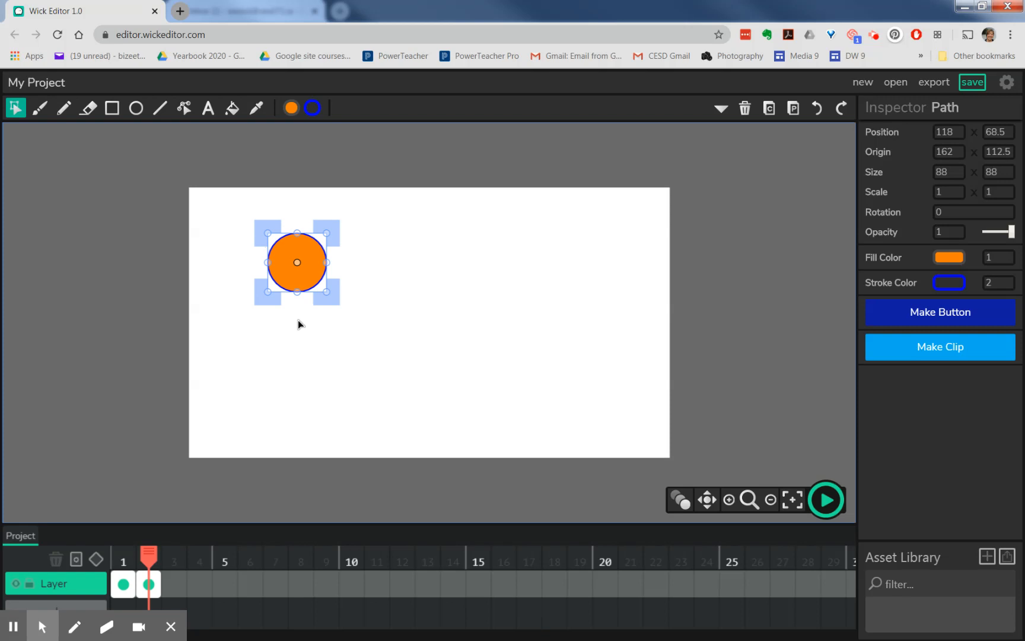
# - Add frame 3, paste the circle from frame 2 into it and move it down to about 118 x 92.5
pyautogui.click(177, 577)
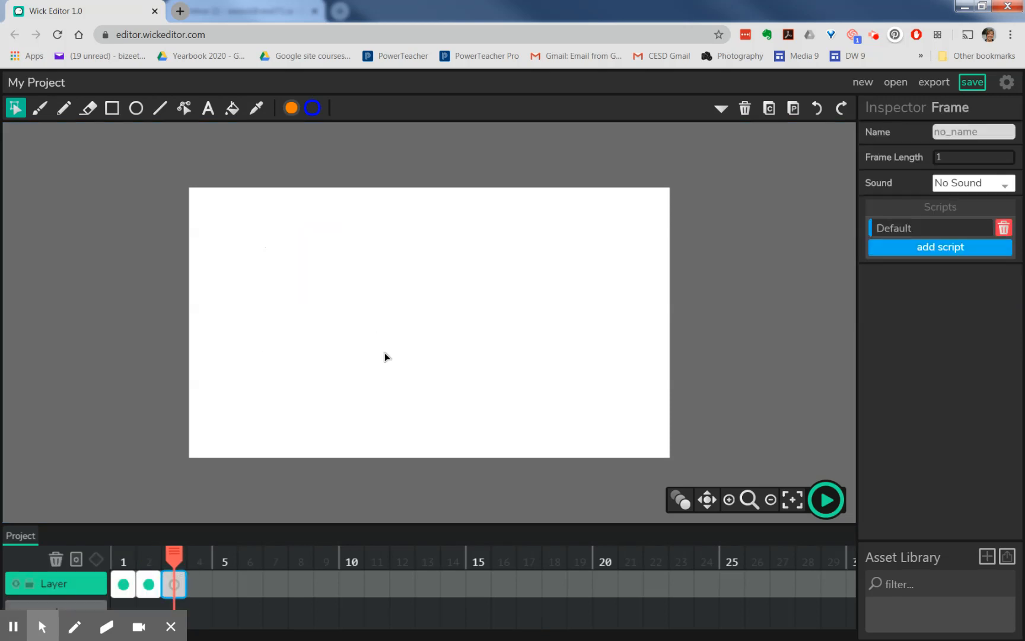
pyautogui.hotkey('ctrl', 'v')
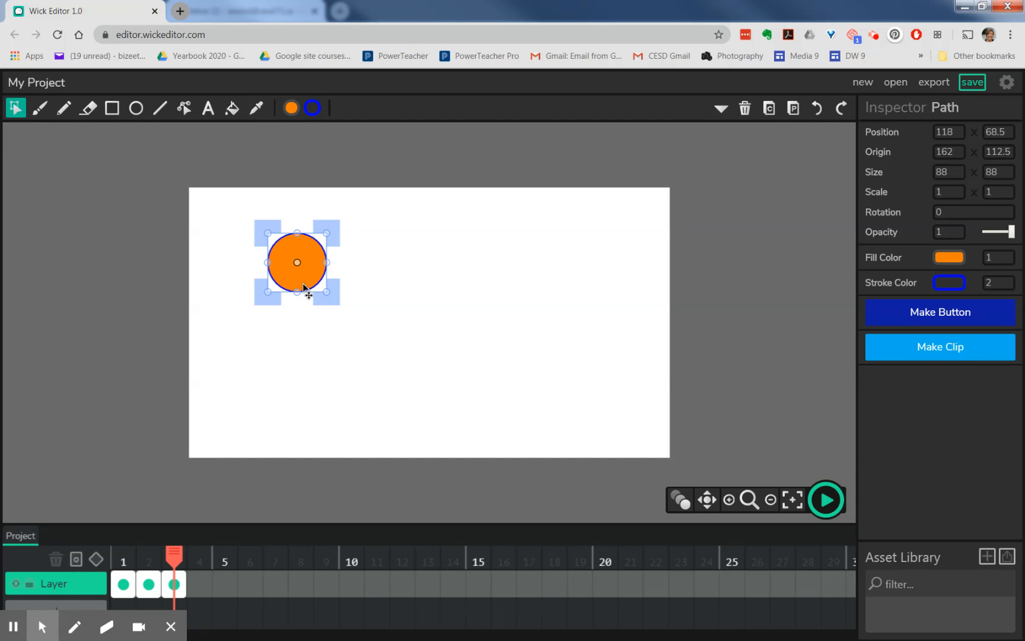
pyautogui.moveTo(297, 275); pyautogui.dragTo(298, 292)
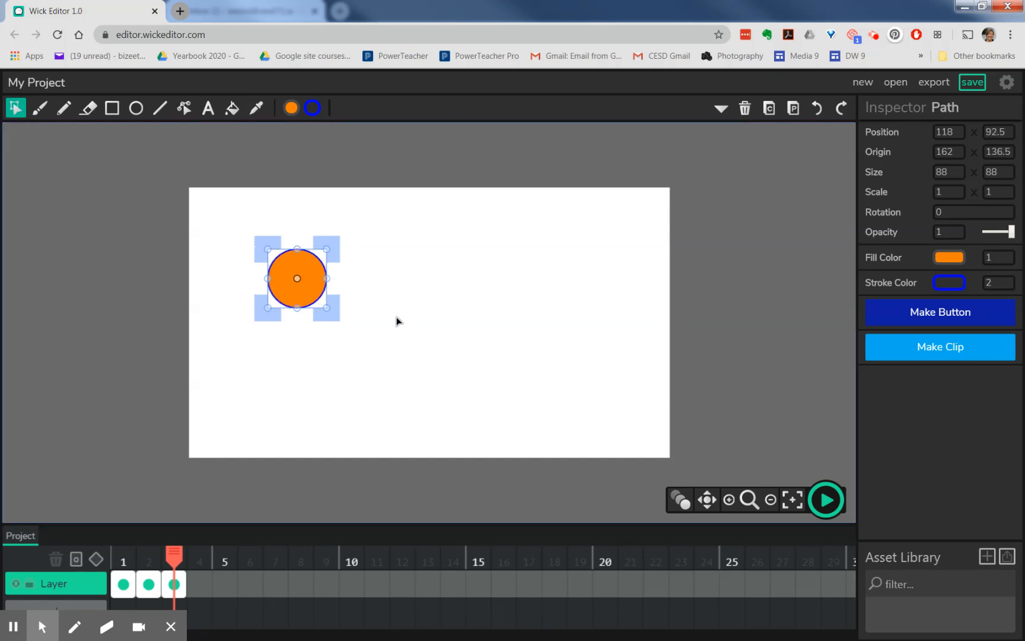
# - Add frame 4, paste the circle from frame 3 into it and move it a little further down
pyautogui.click(199, 584)
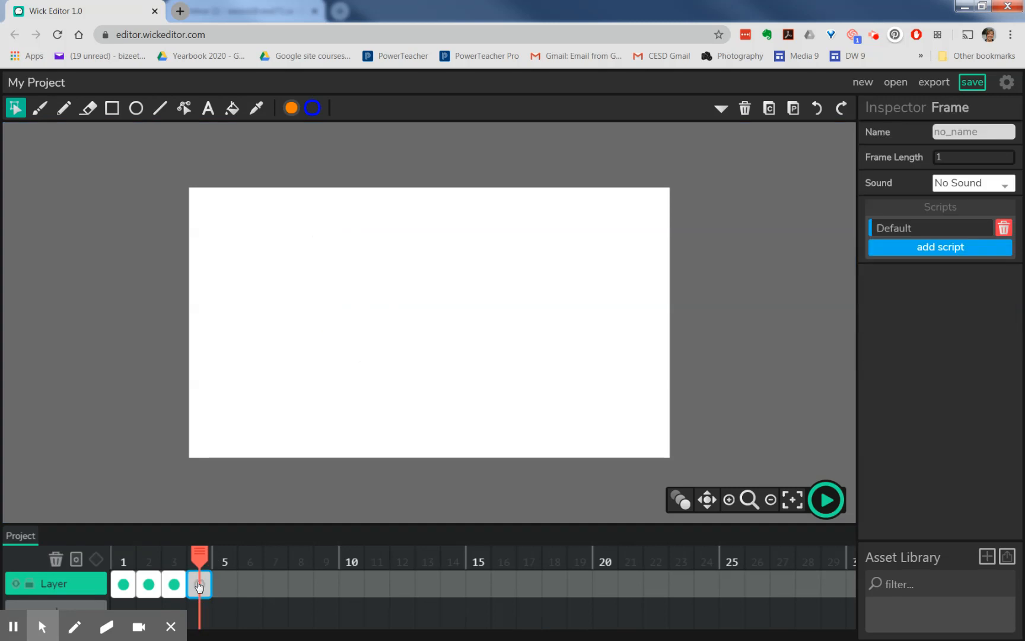
pyautogui.hotkey('ctrl', 'v')
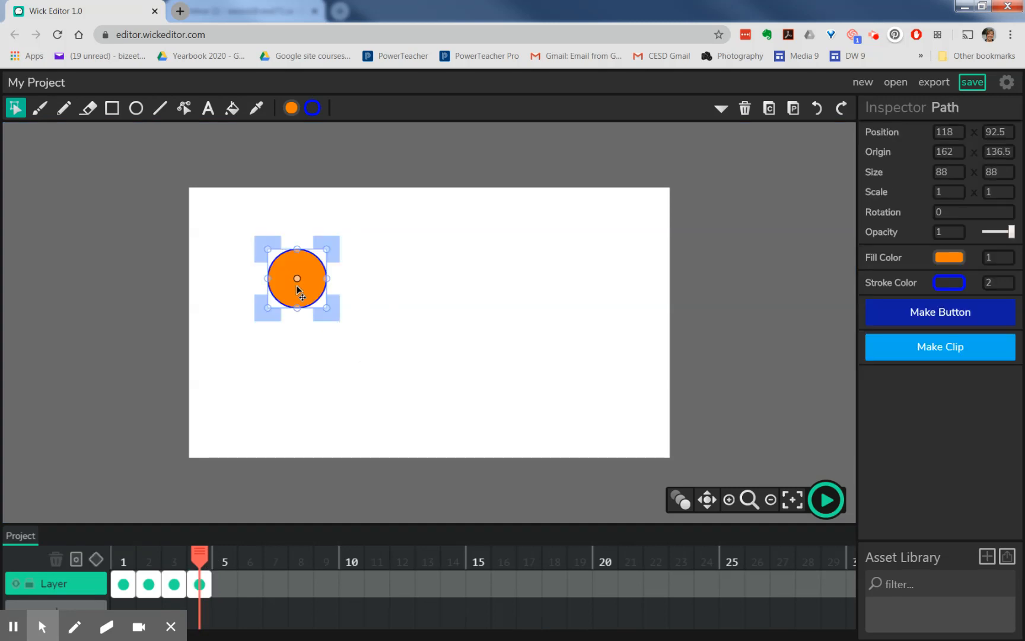
pyautogui.click(298, 304)
pyautogui.moveTo(298, 305); pyautogui.dragTo(298, 314)
# - Add frame 5, paste the circle from frame 4 into it and move it down to about 118 x 159.5
pyautogui.click(226, 585)
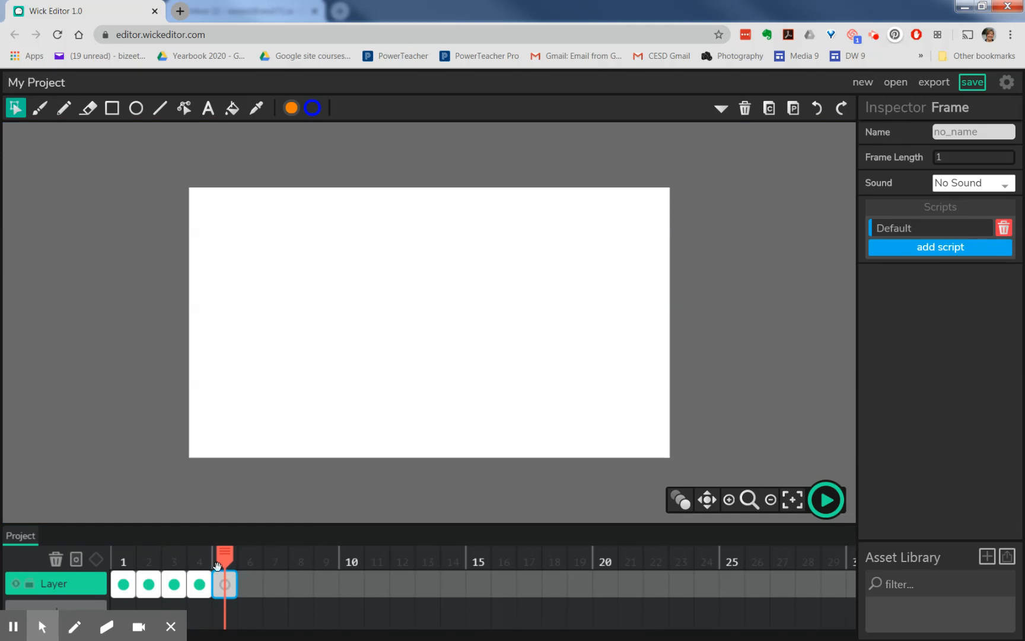
pyautogui.click(202, 586)
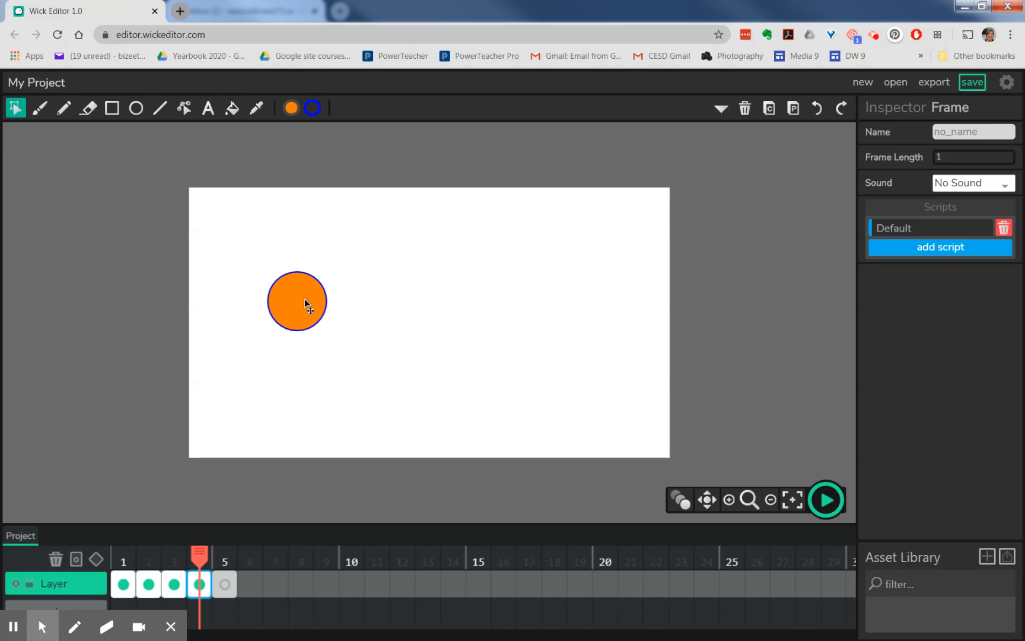
pyautogui.click(226, 586)
pyautogui.hotkey('ctrl', 'v')
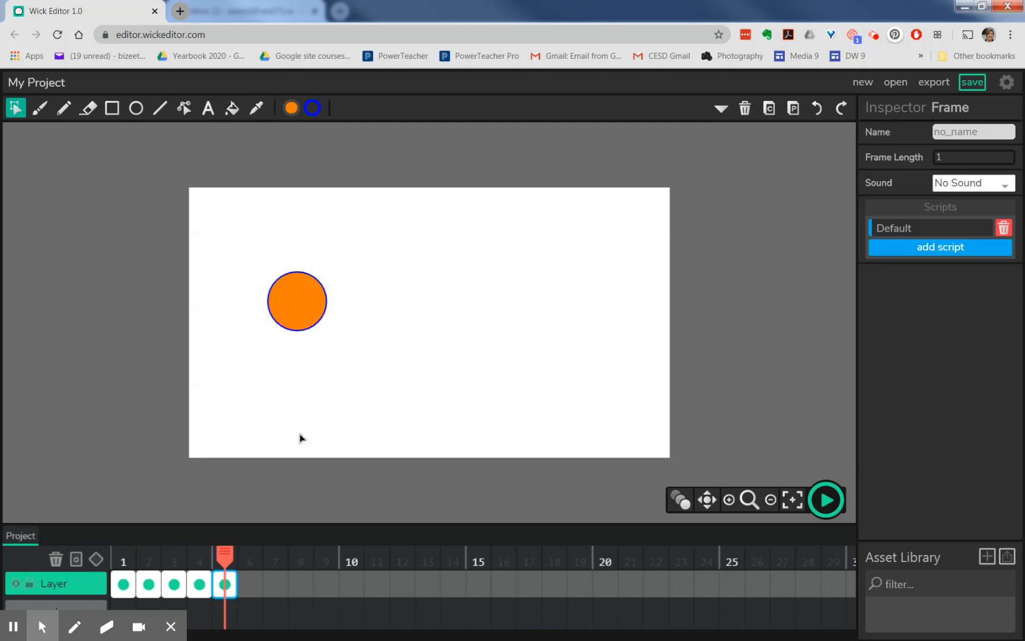
pyautogui.moveTo(299, 314); pyautogui.dragTo(298, 336)
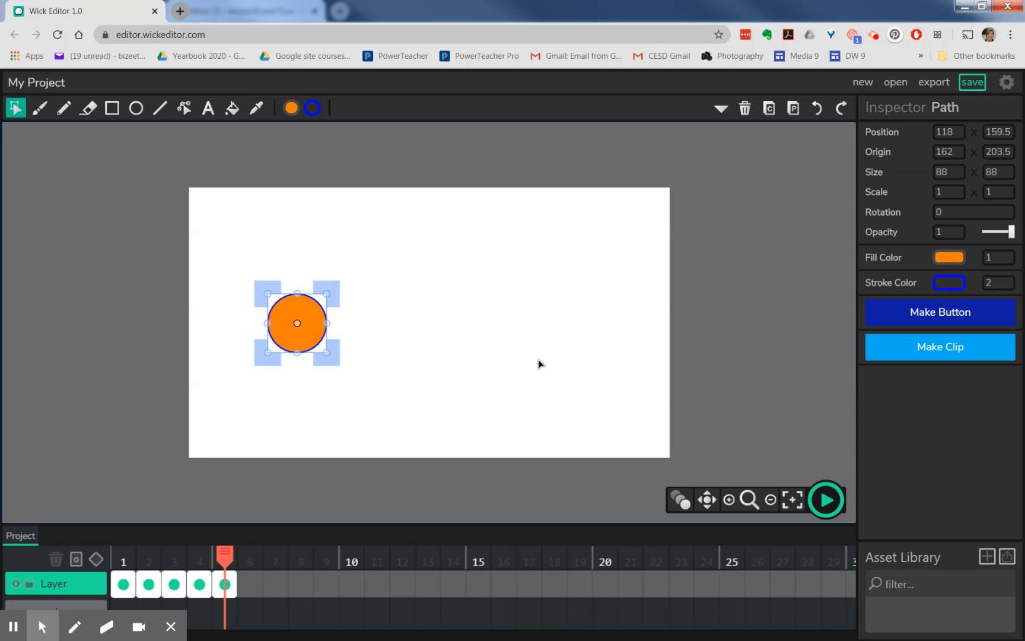
# - Turn on onion skinning and step back through frames 4 to 1 to compare the circle's positions
pyautogui.click(679, 501)
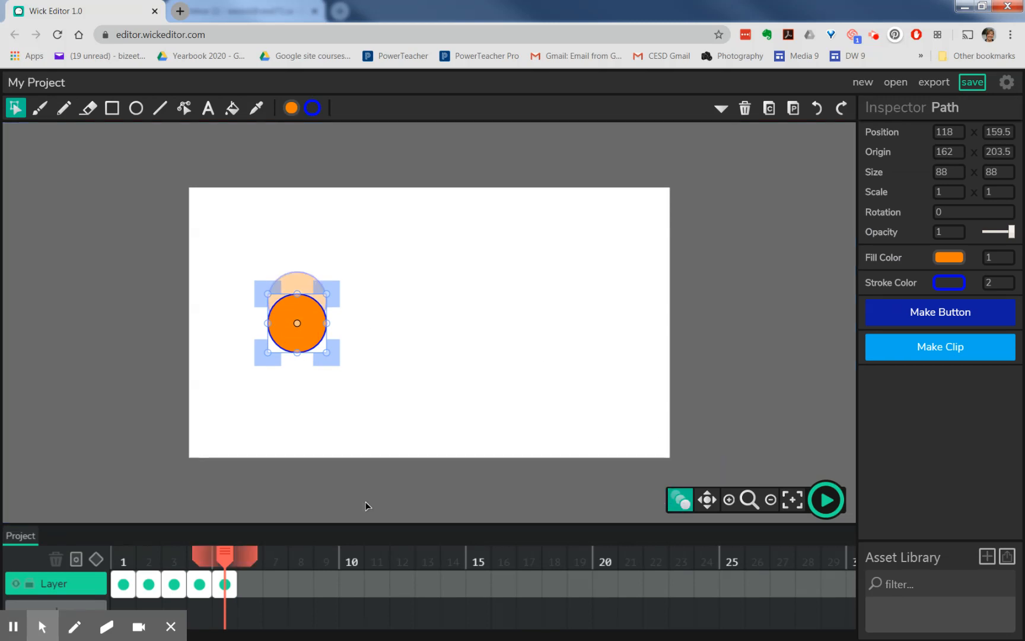
pyautogui.click(200, 584)
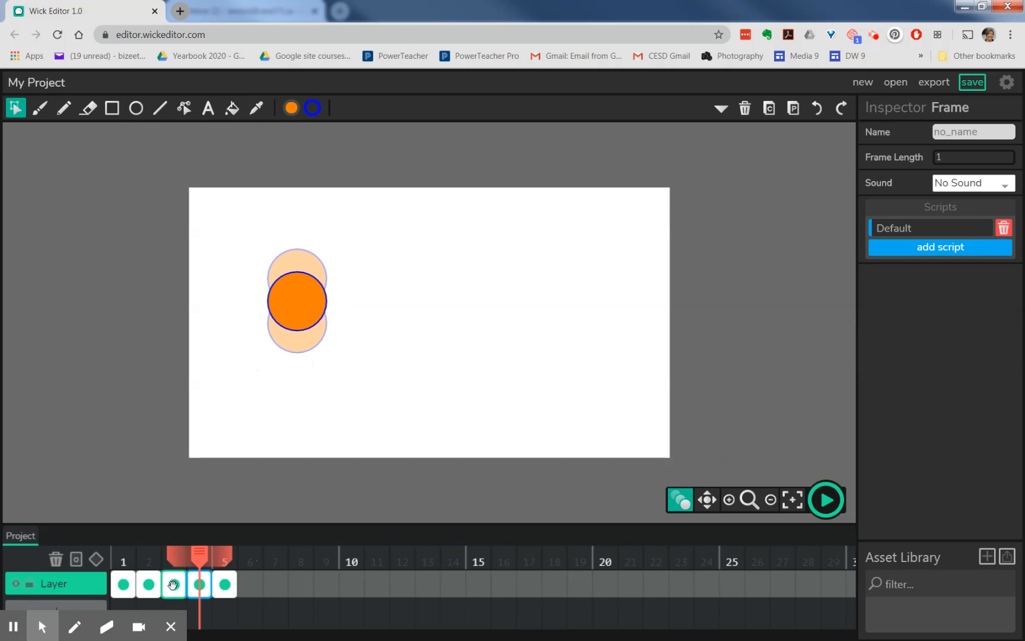
pyautogui.click(173, 585)
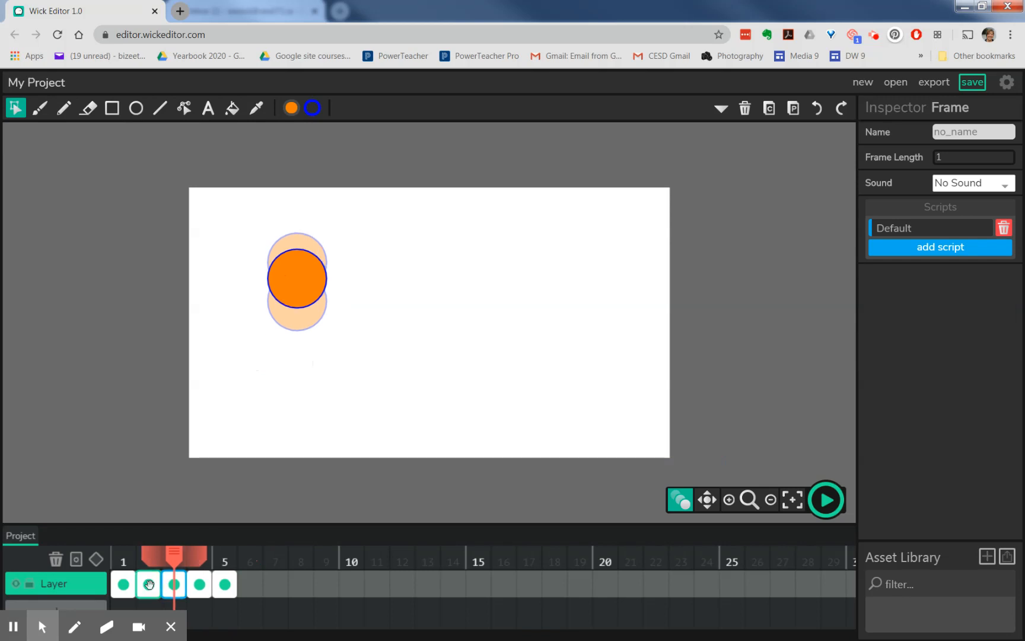
pyautogui.click(149, 585)
pyautogui.click(122, 584)
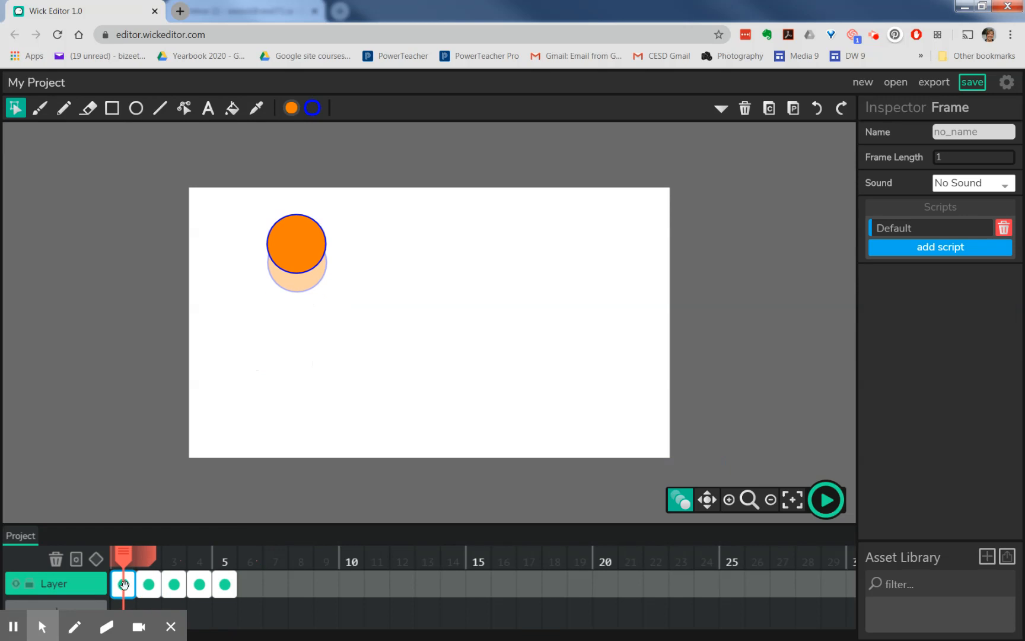
# - Copy the circle from frame 5 into a new frame 6 and move it down to about 120 x 195.5
pyautogui.click(224, 584)
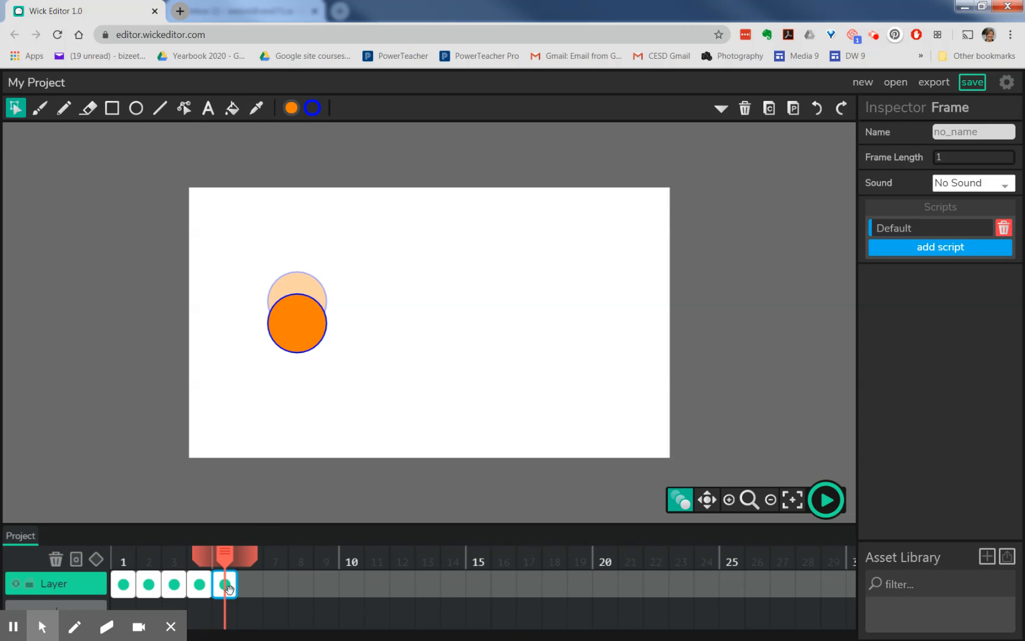
pyautogui.click(304, 335)
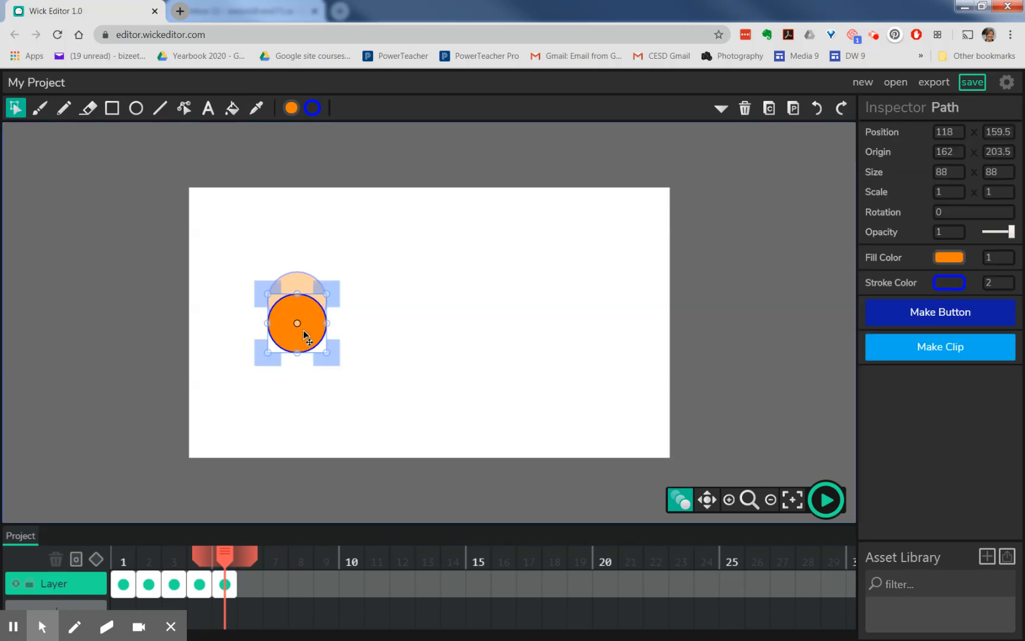
pyautogui.click(249, 583)
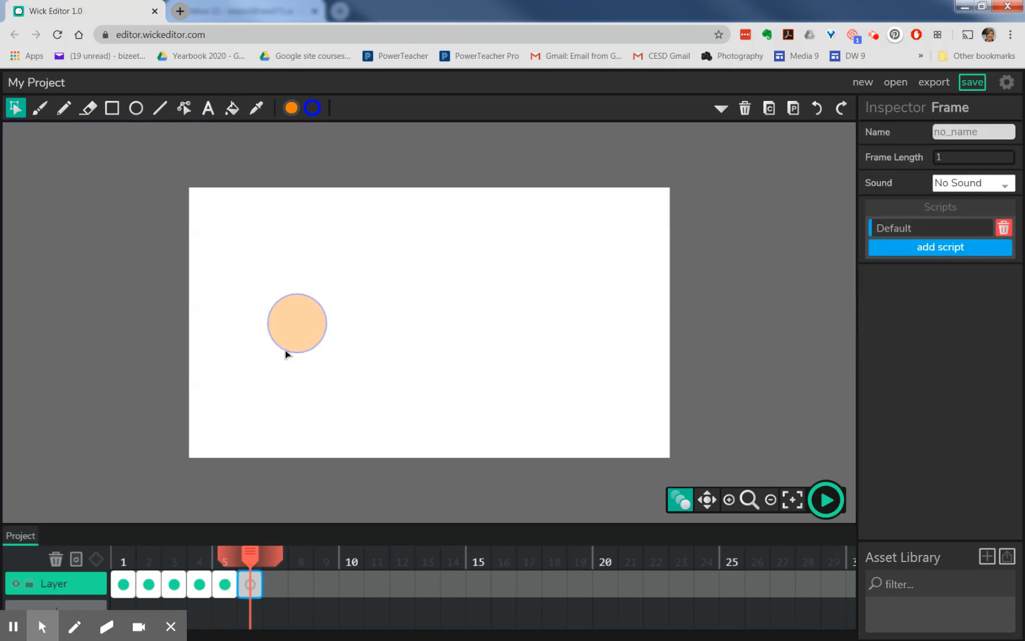
pyautogui.hotkey('ctrl', 'v')
pyautogui.moveTo(296, 334); pyautogui.dragTo(298, 359)
# - Add frame 7, paste the circle from frame 6 into it and move it down to about 119 x 243.5
pyautogui.moveTo(276, 584)
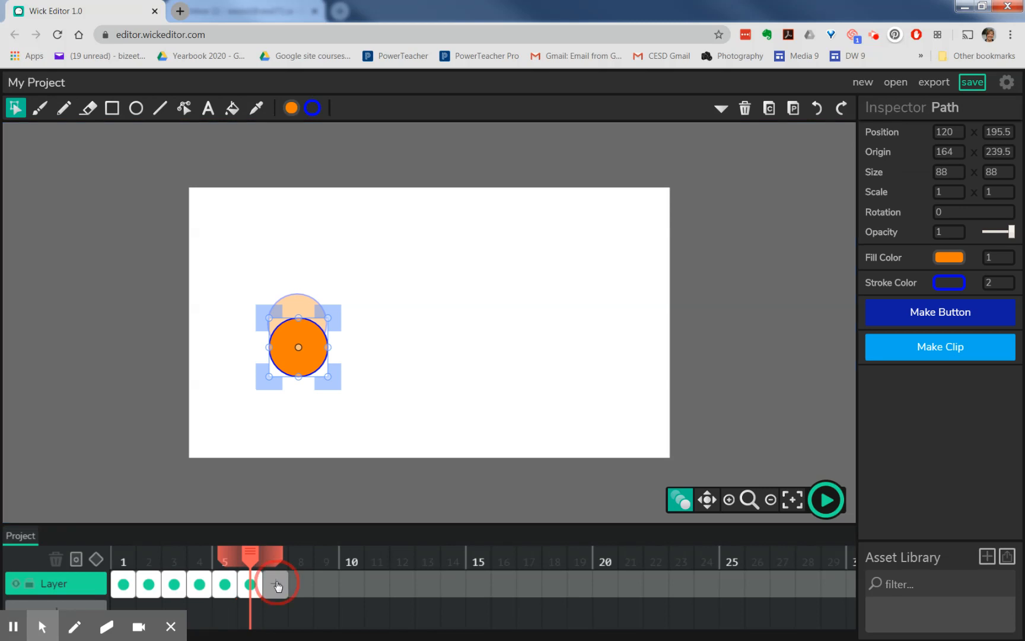
pyautogui.click(276, 586)
pyautogui.hotkey('ctrl', 'v')
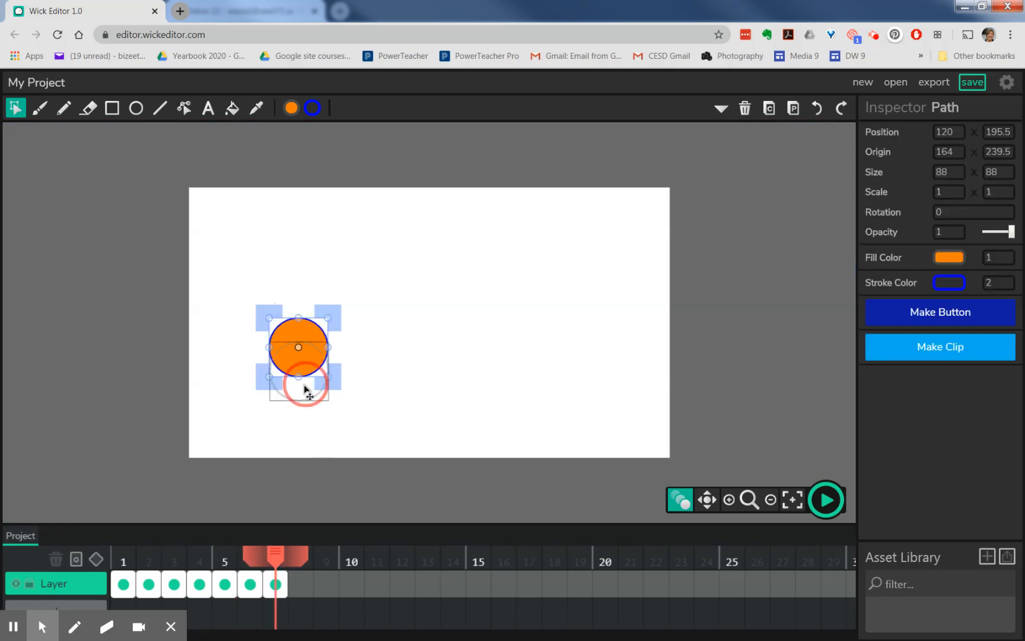
pyautogui.moveTo(308, 385); pyautogui.dragTo(308, 416)
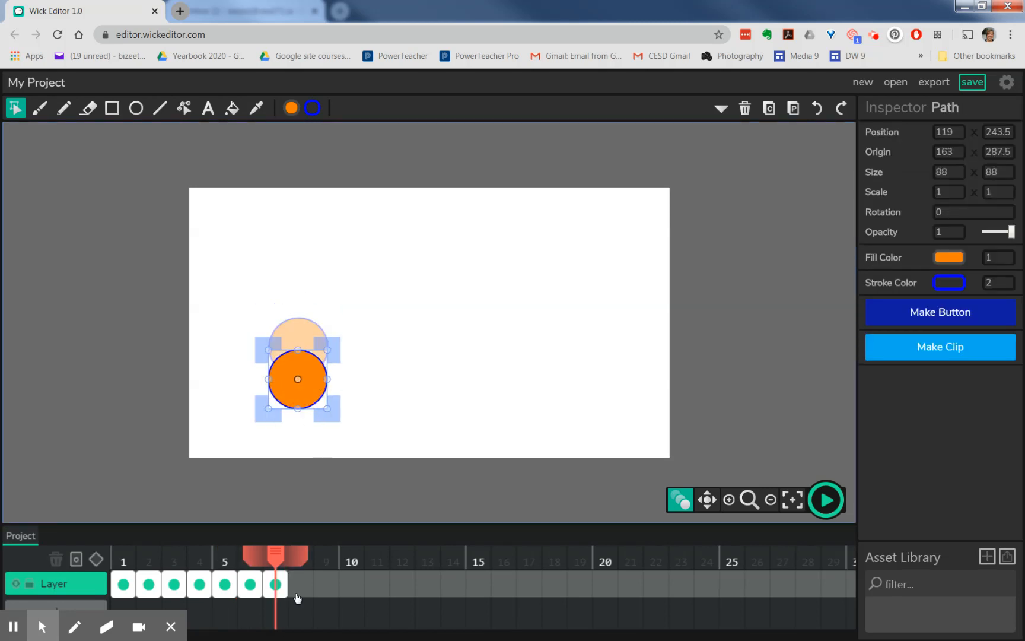
# - Add frame 8, paste the circle from frame 7 into it and move it down to about 118 x 286.5
pyautogui.click(301, 584)
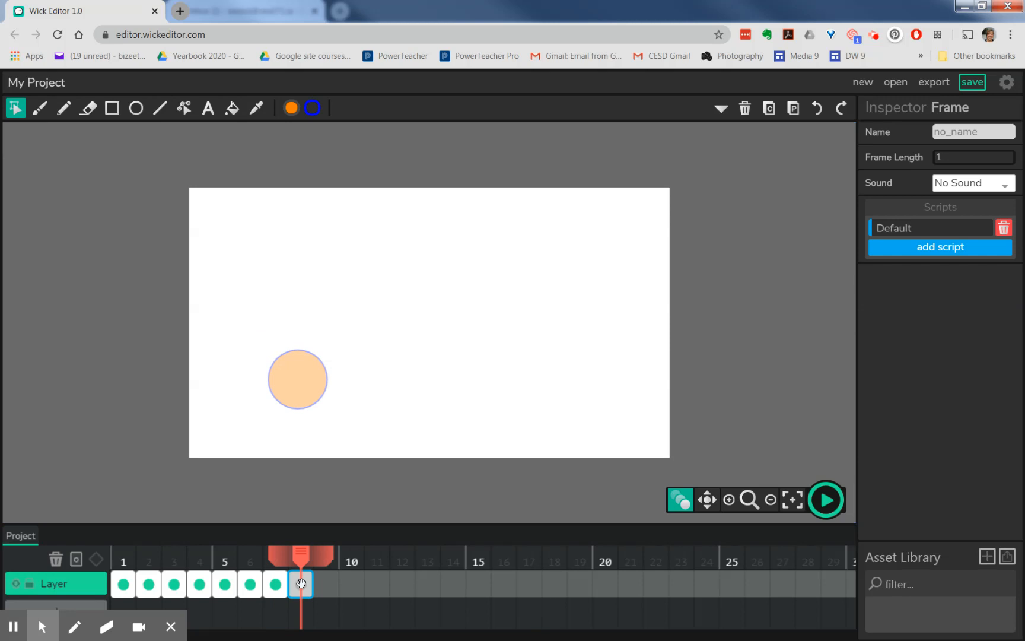
pyautogui.hotkey('ctrl', 'v')
pyautogui.moveTo(304, 386); pyautogui.dragTo(303, 415)
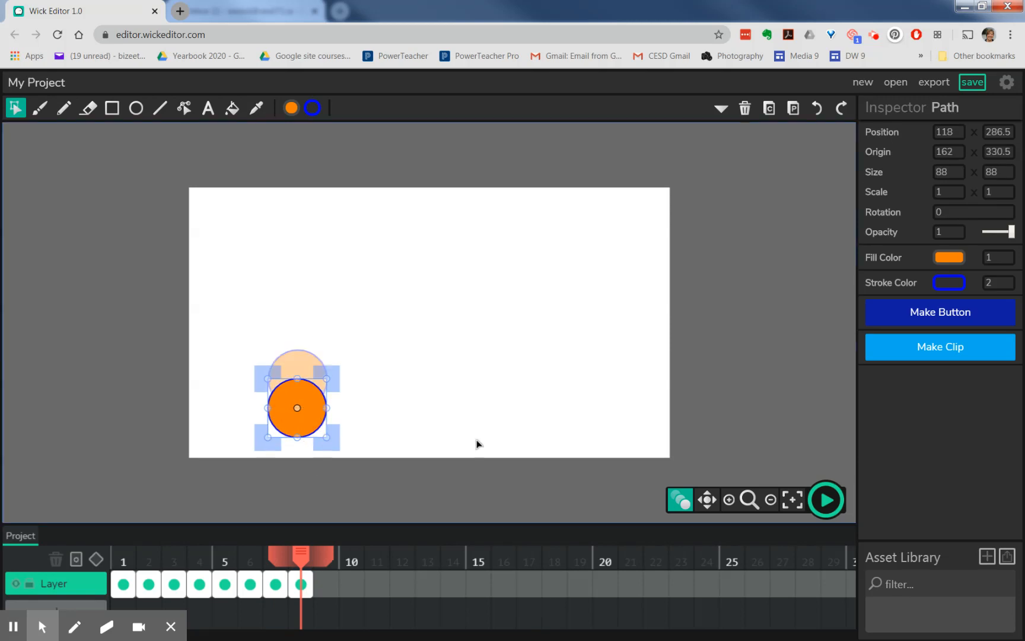
# - Return to frame 1, turn off onion skinning, and play the animation to preview the falling ball before stopping it
pyautogui.moveTo(302, 554); pyautogui.dragTo(121, 555)
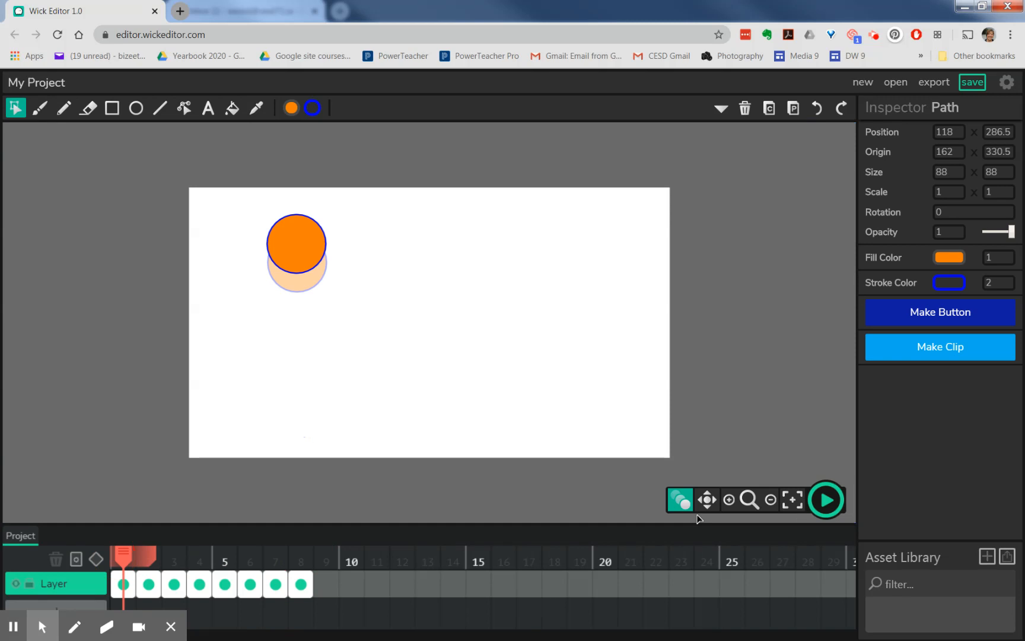
pyautogui.click(679, 502)
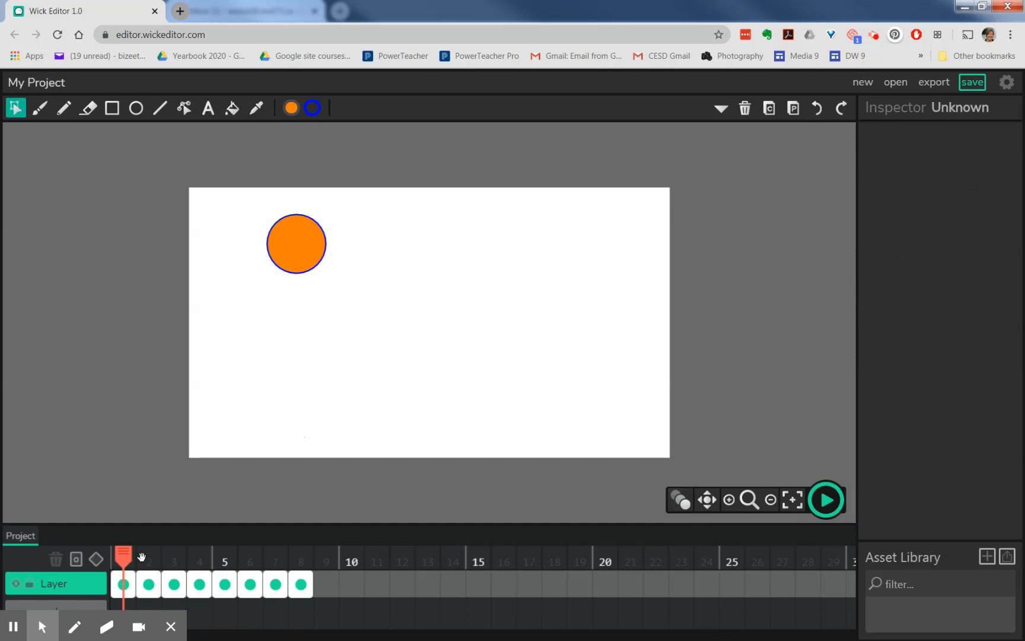
pyautogui.moveTo(125, 558)
pyautogui.mouseDown()
pyautogui.moveTo(301, 559)
pyautogui.moveTo(123, 560)
pyautogui.mouseUp()
pyautogui.click(826, 501)
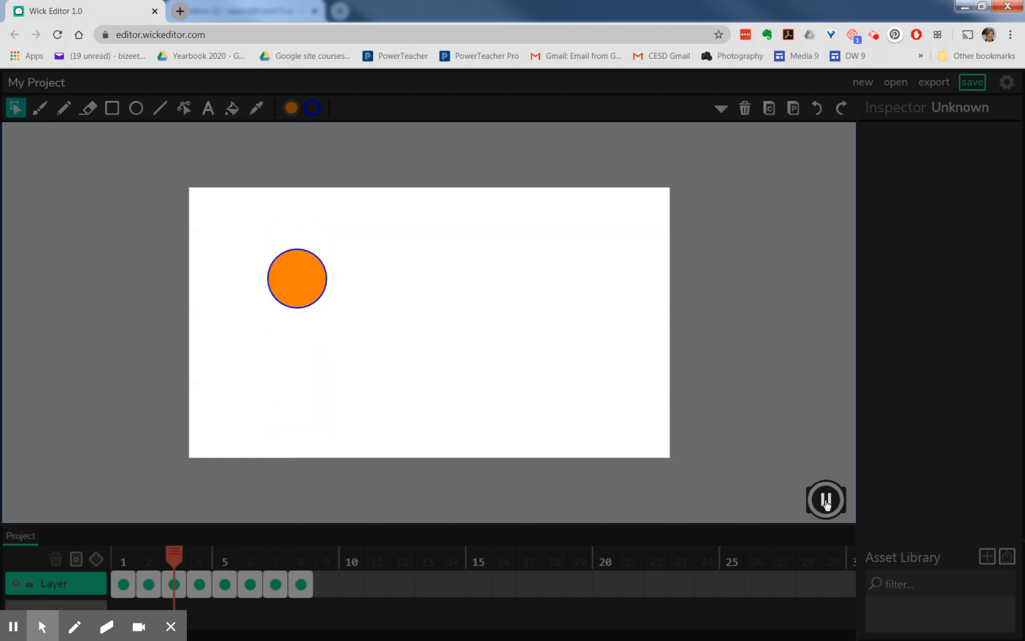
pyautogui.click(826, 502)
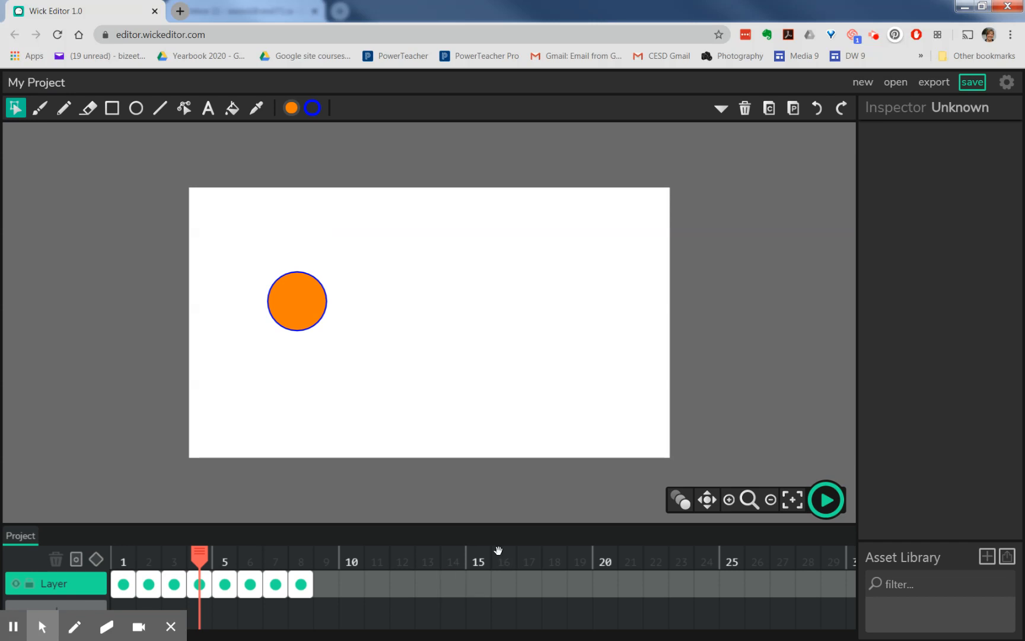
# - Save the project as a .wick file named "bouncing ball demo" in the wick animation editor folder
pyautogui.click(973, 86)
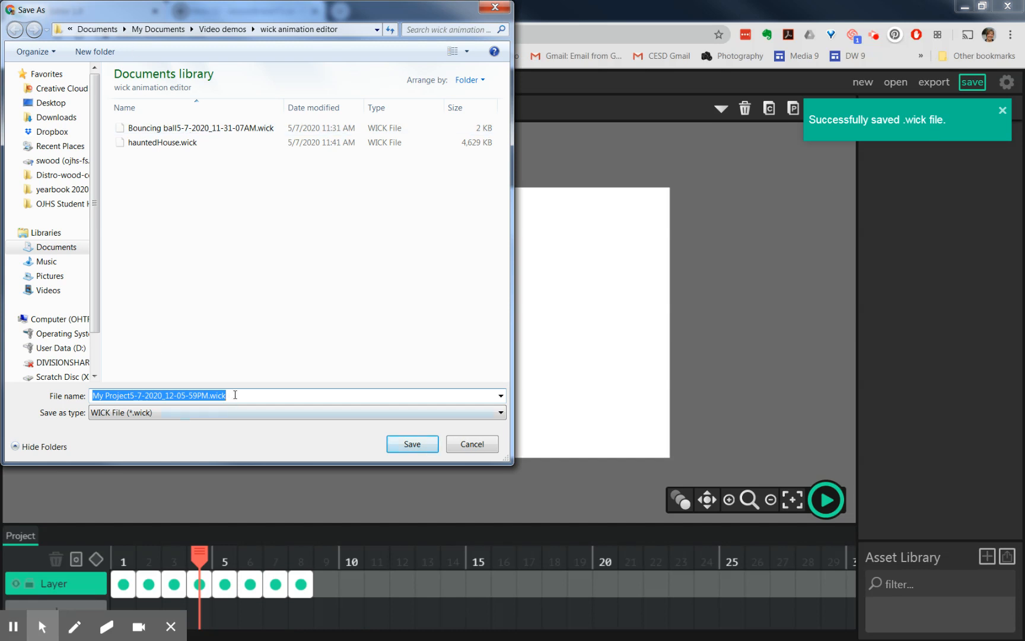
pyautogui.write('bouncing ball demo')
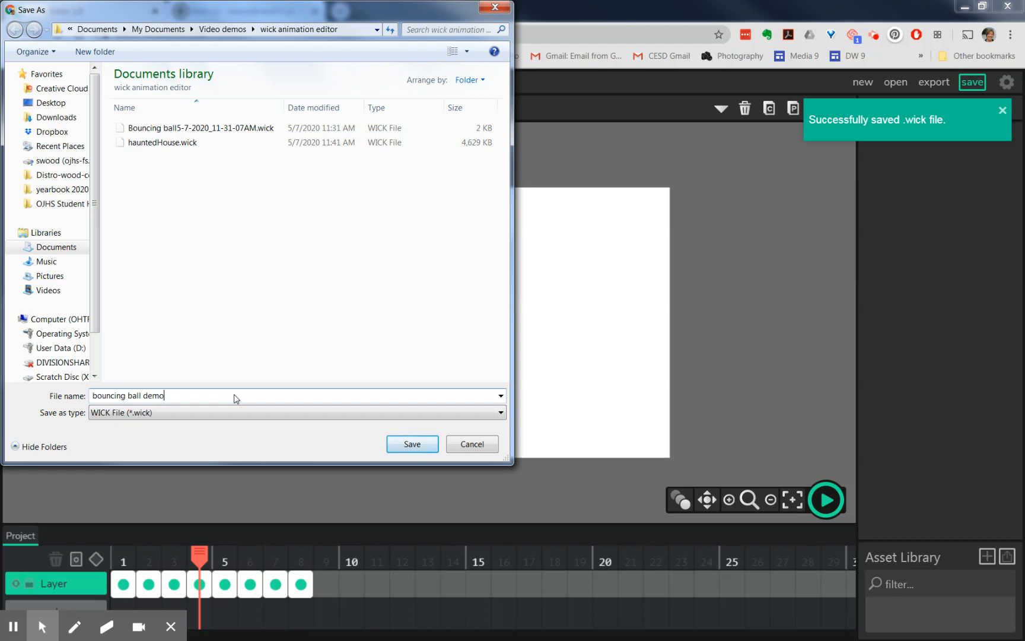
pyautogui.click(415, 445)
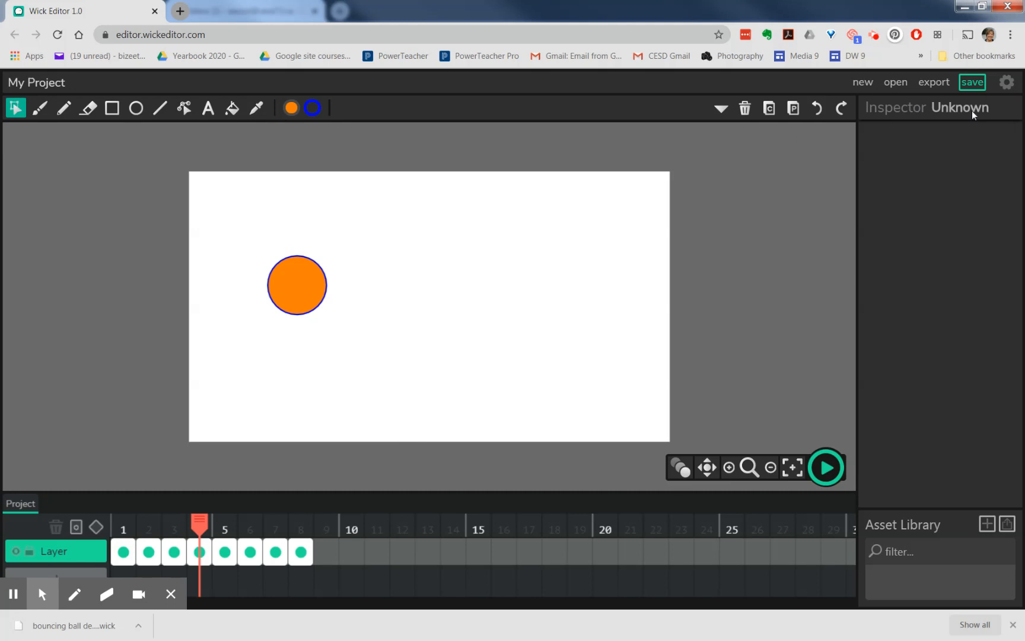
# - Rename the project "Bouncing ball" in the project settings and save another .wick copy under the suggested file name
pyautogui.click(1007, 84)
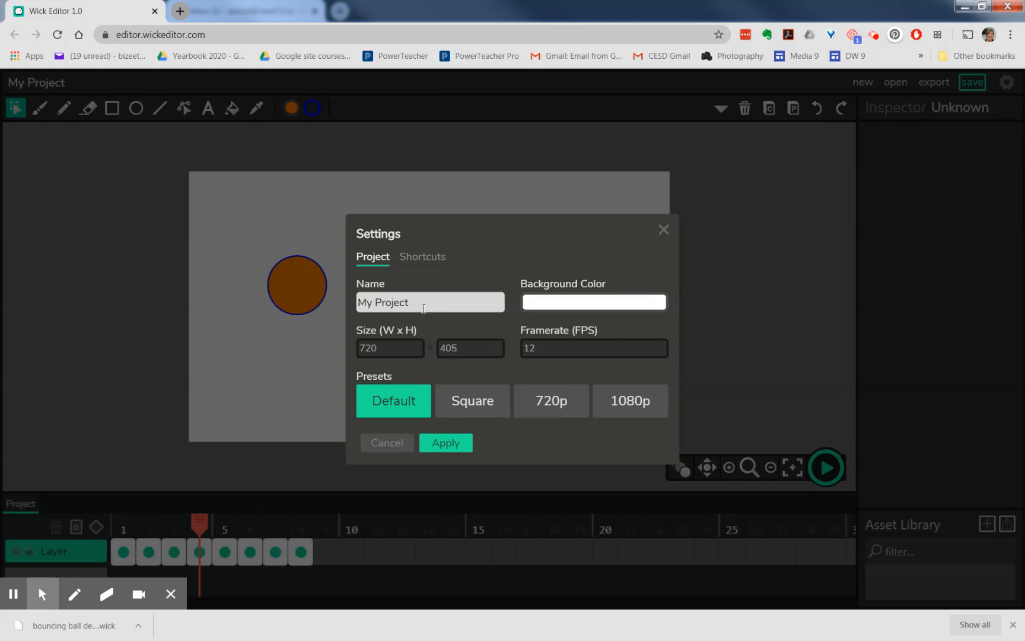
pyautogui.moveTo(419, 305); pyautogui.dragTo(280, 303)
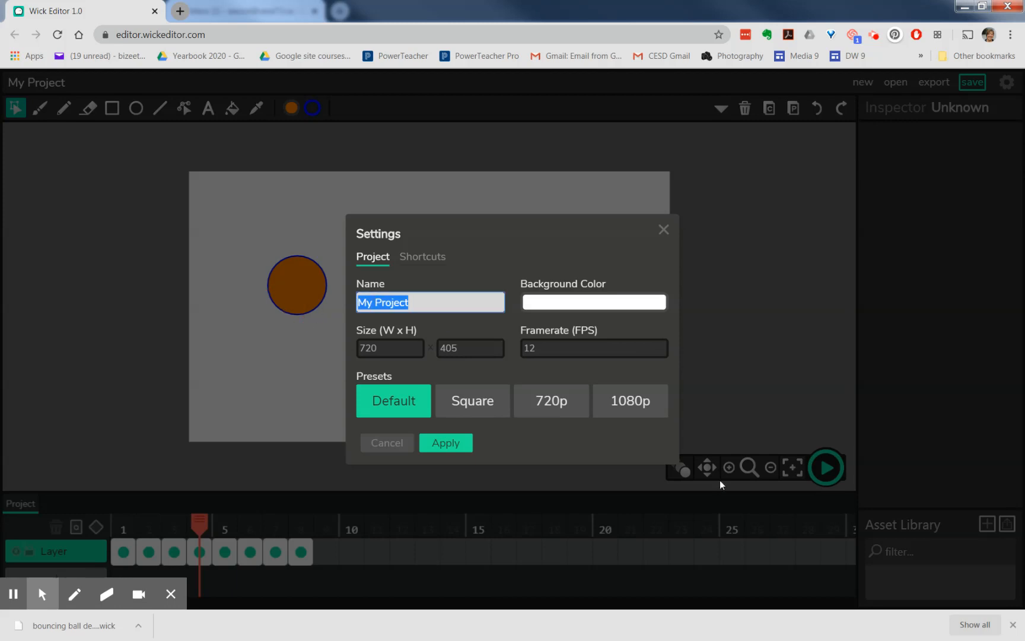
pyautogui.write('Bouncing ball')
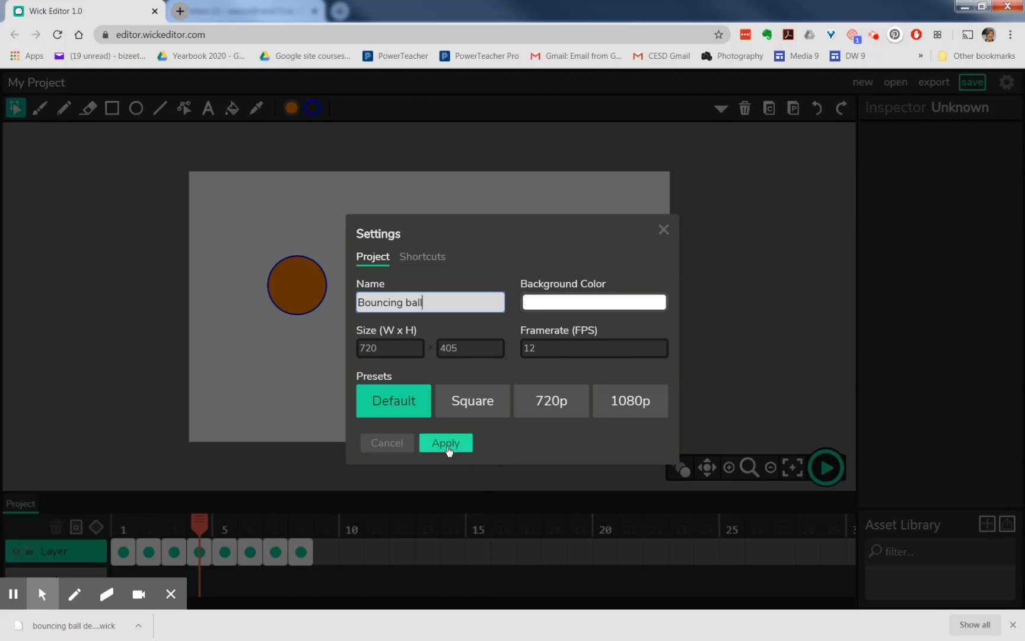
pyautogui.click(448, 446)
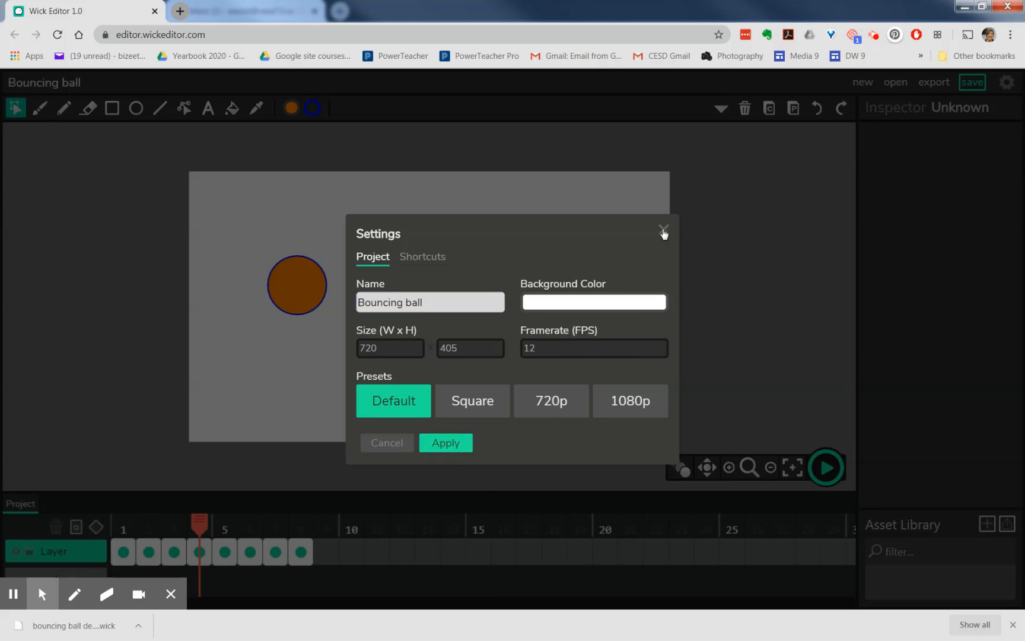
pyautogui.click(663, 230)
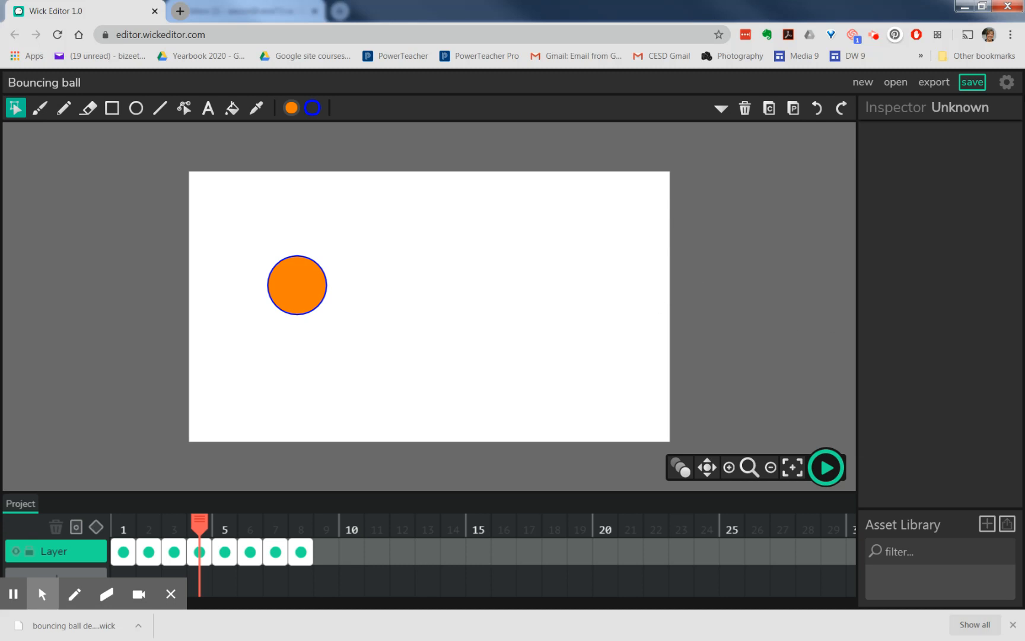
pyautogui.click(977, 83)
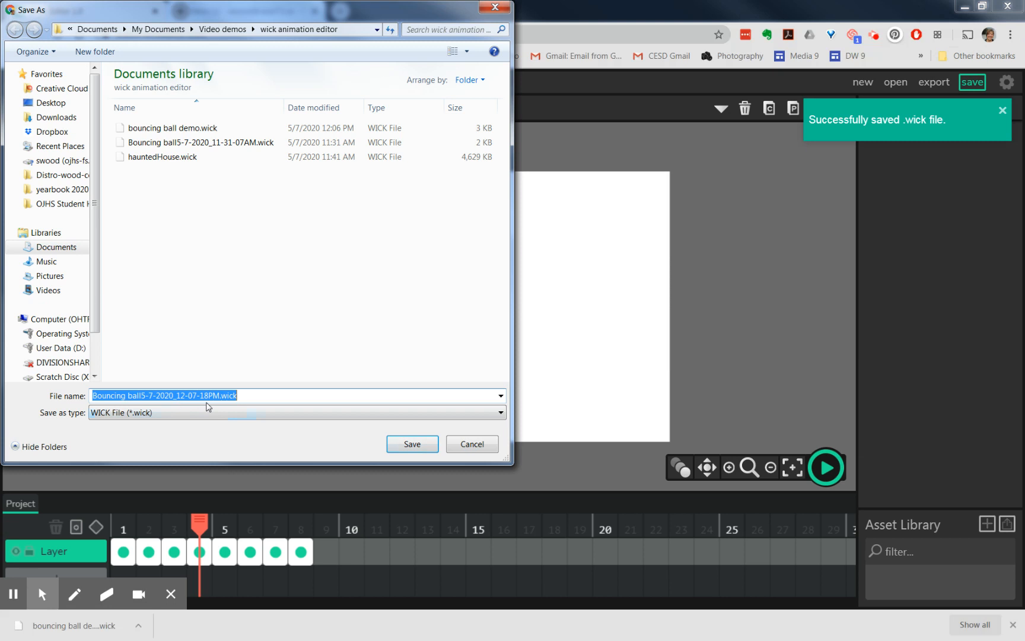
pyautogui.click(414, 446)
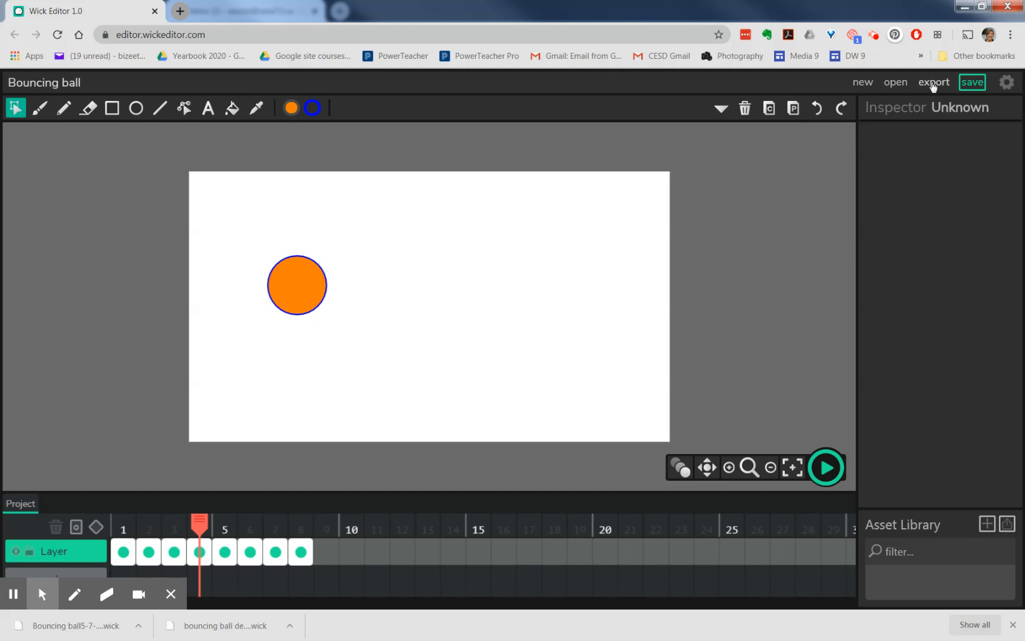
# - Review the export formats and export the project as an animated GIF saved as "Bouncing ball done.gif"
pyautogui.click(930, 87)
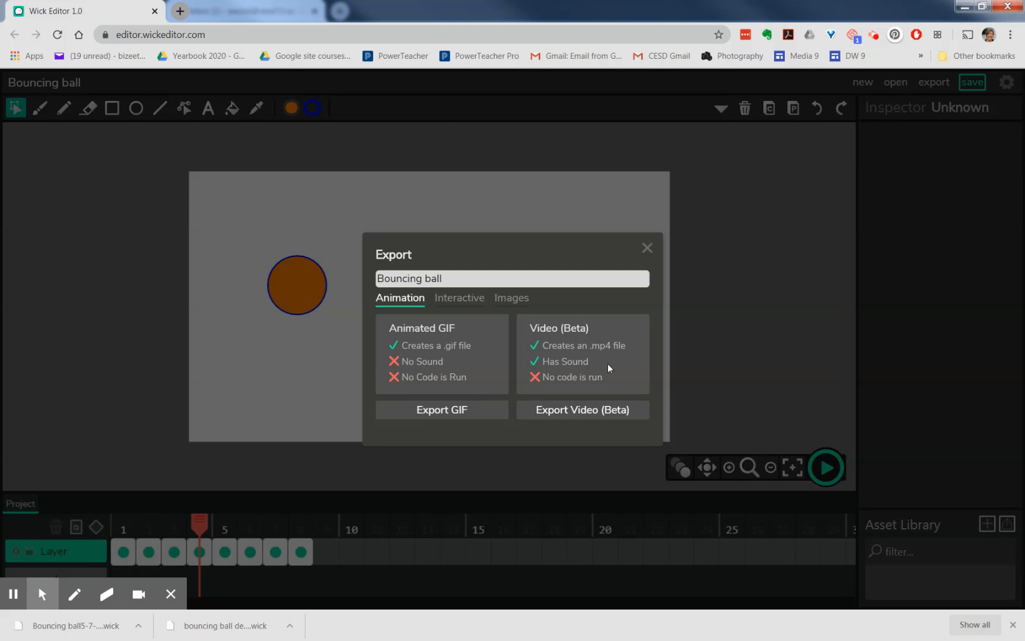
pyautogui.click(466, 300)
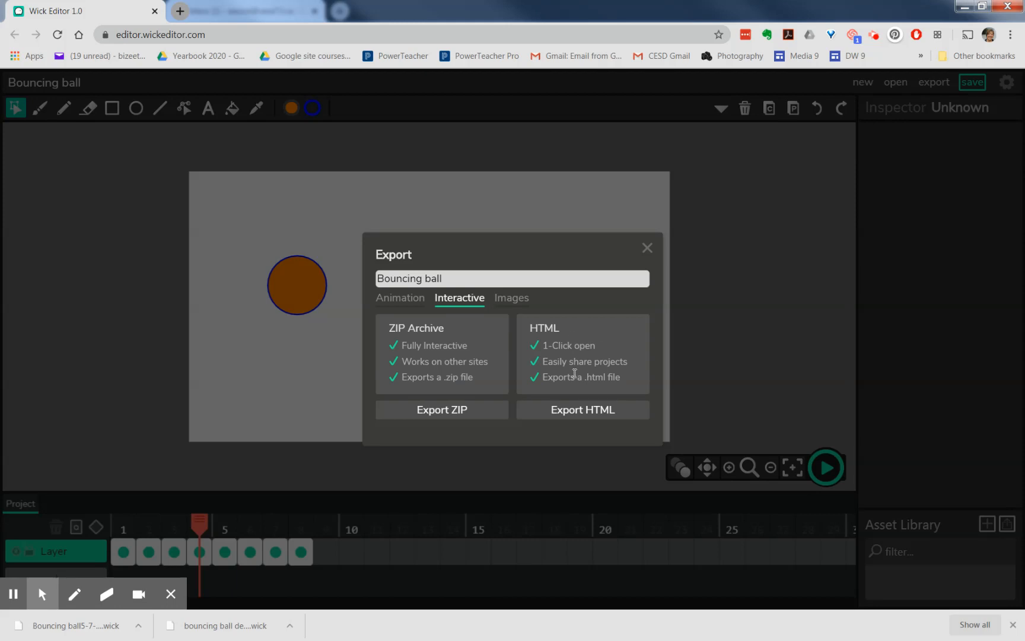
pyautogui.click(514, 297)
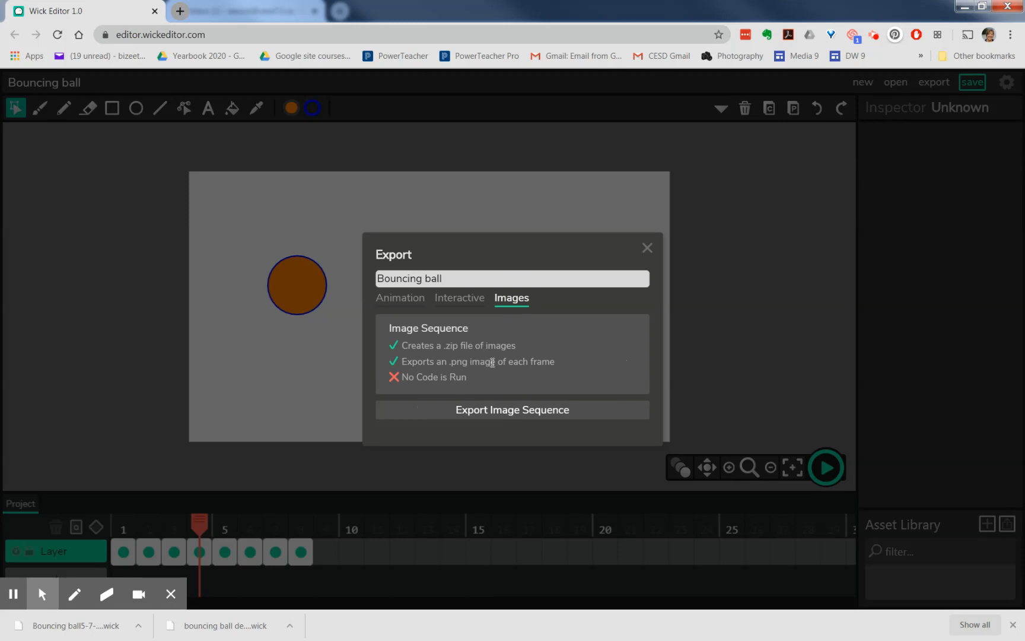
pyautogui.click(413, 299)
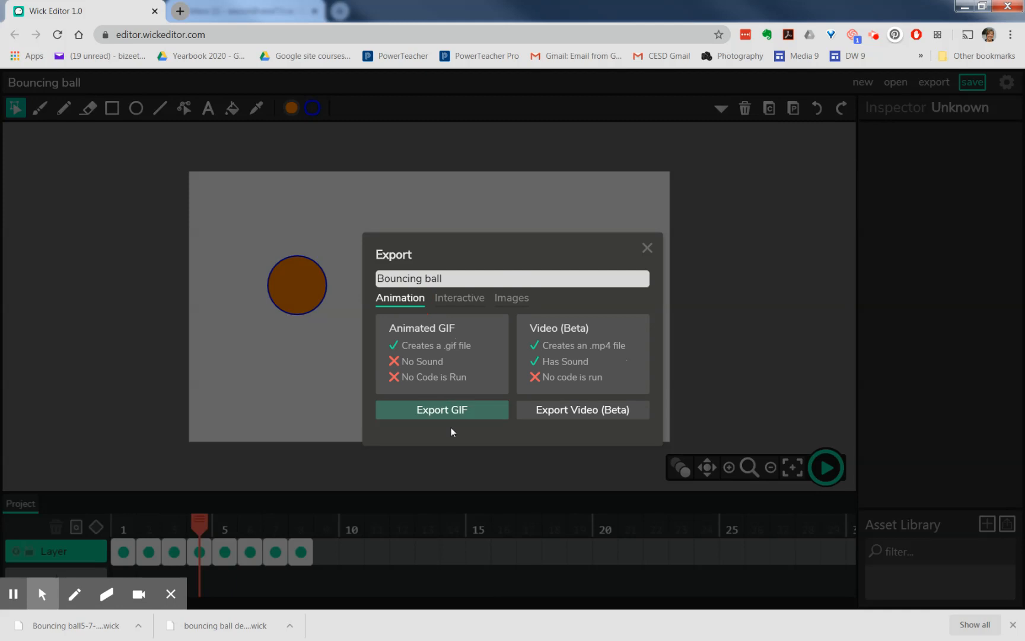
pyautogui.click(452, 411)
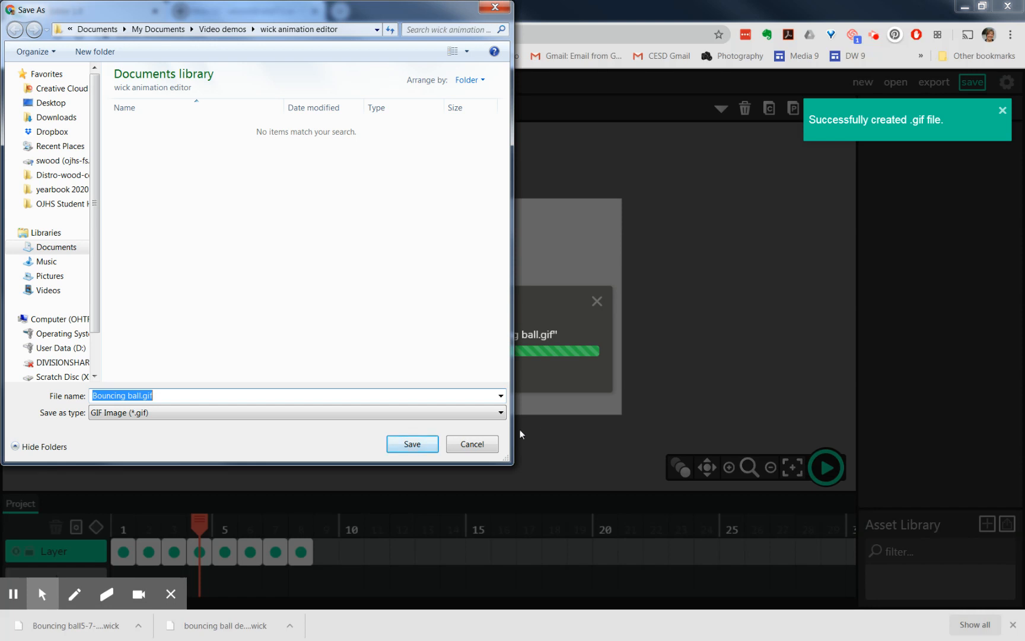
pyautogui.click(142, 398)
pyautogui.write('done')
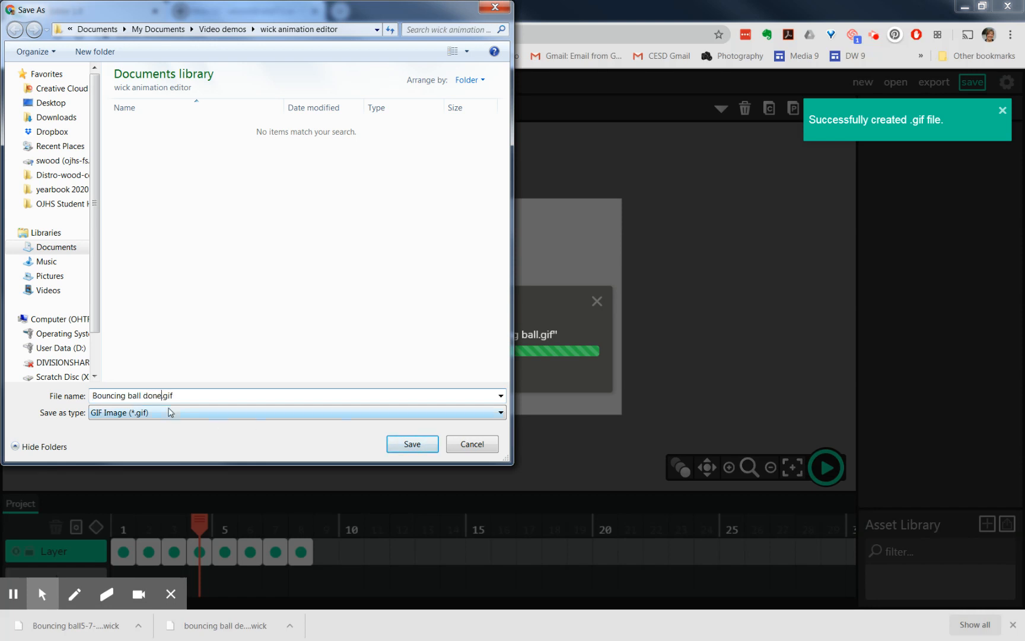
pyautogui.click(411, 444)
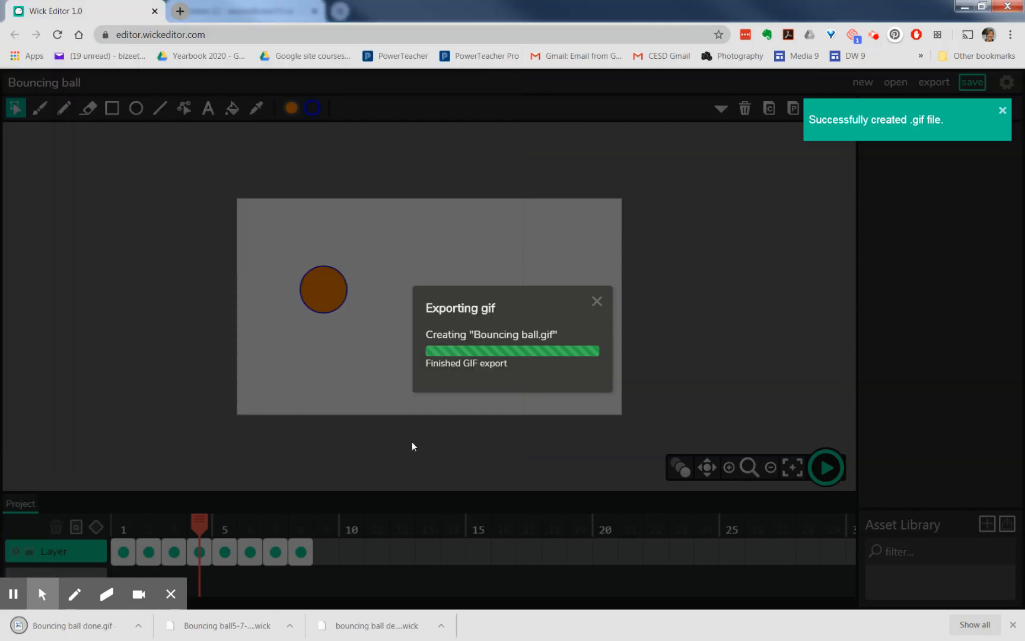